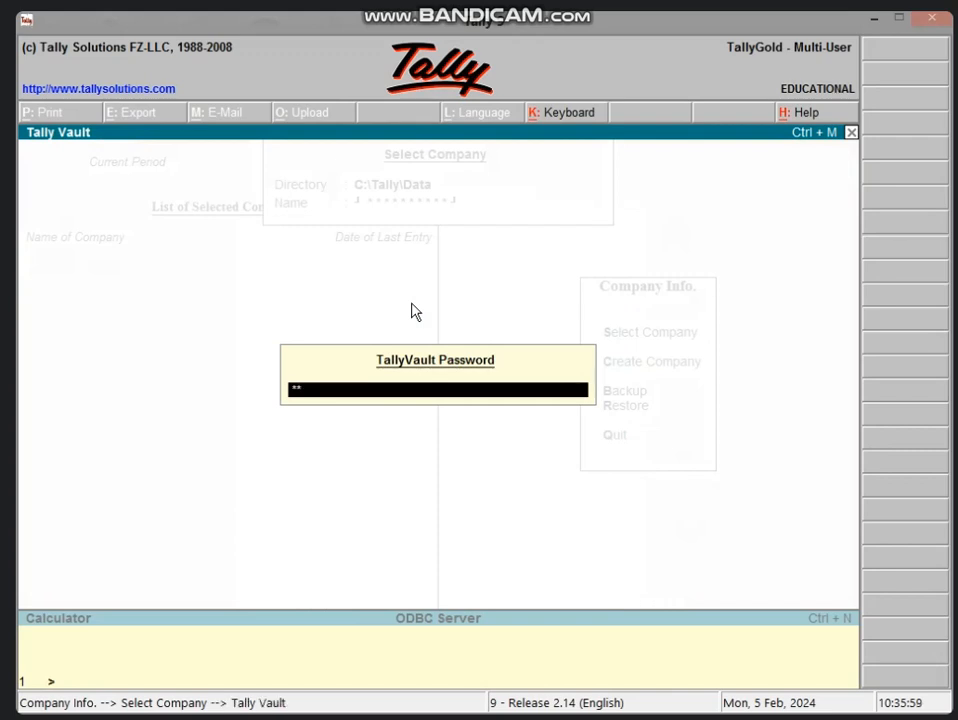
# Unlock the STATE BANK OF INDIA company with the TallyVault password and log in as user ICIC with the account password.
pyautogui.press('Return')
pyautogui.write('ICIC')
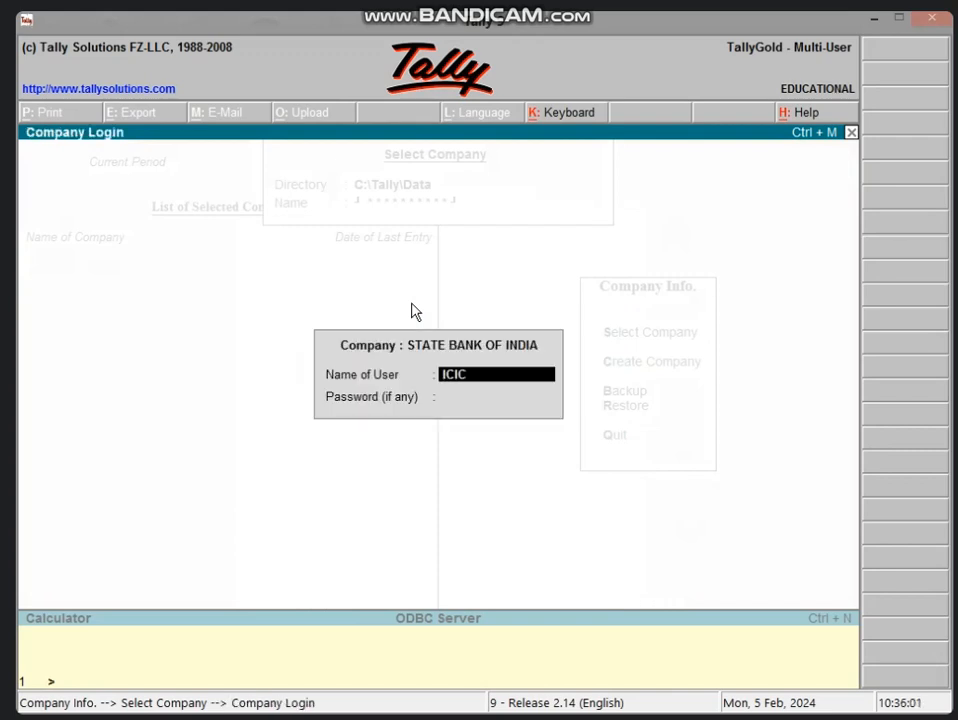
pyautogui.press('Return')
pyautogui.write('****')
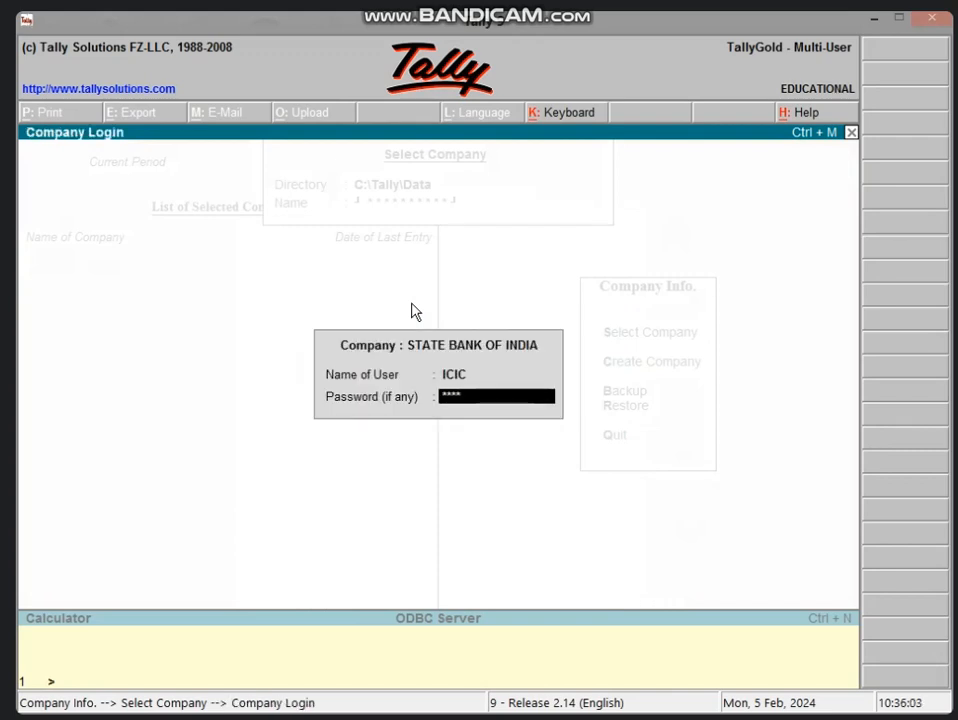
pyautogui.press('Return')
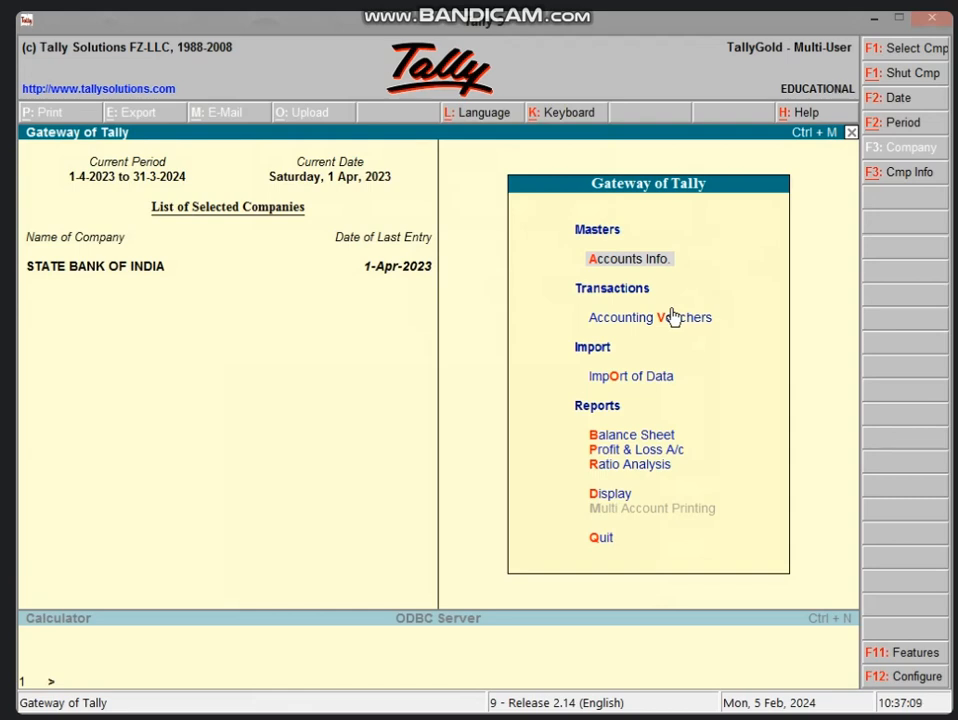
# Start a new single ledger in the accounts masters and name it PRINTER A/C.
pyautogui.press('a')
pyautogui.write('l')
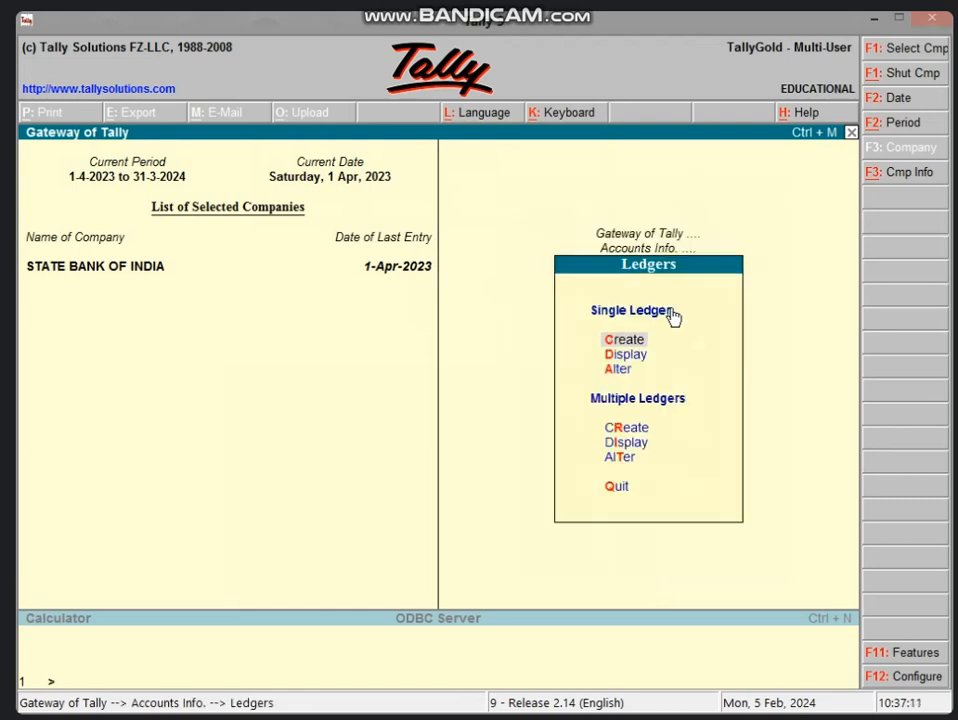
pyautogui.write('cPR')
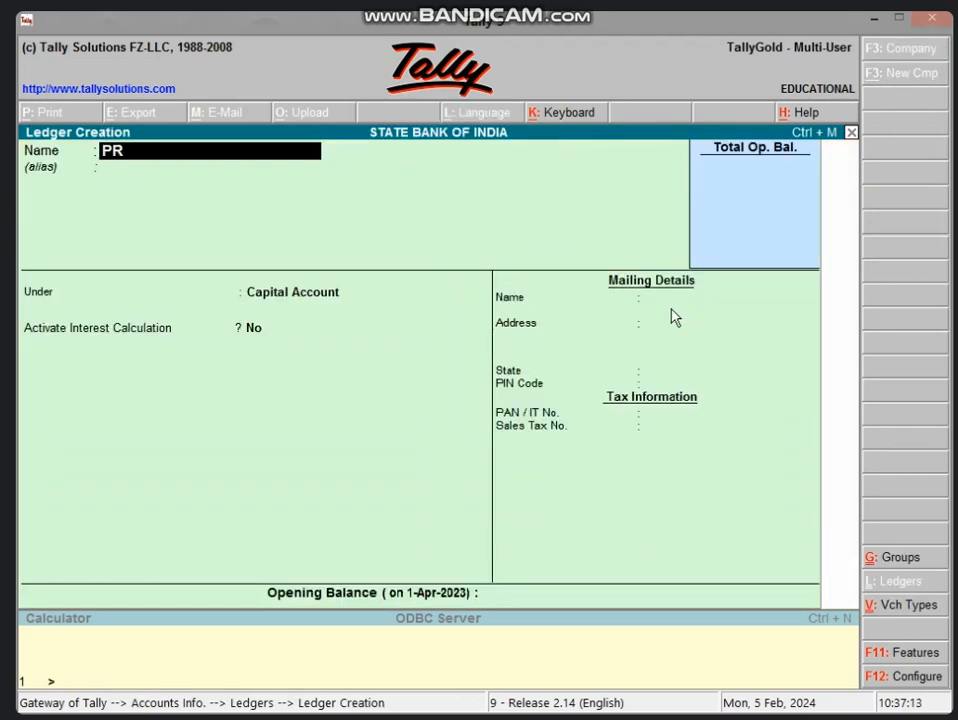
pyautogui.write('INTER A')
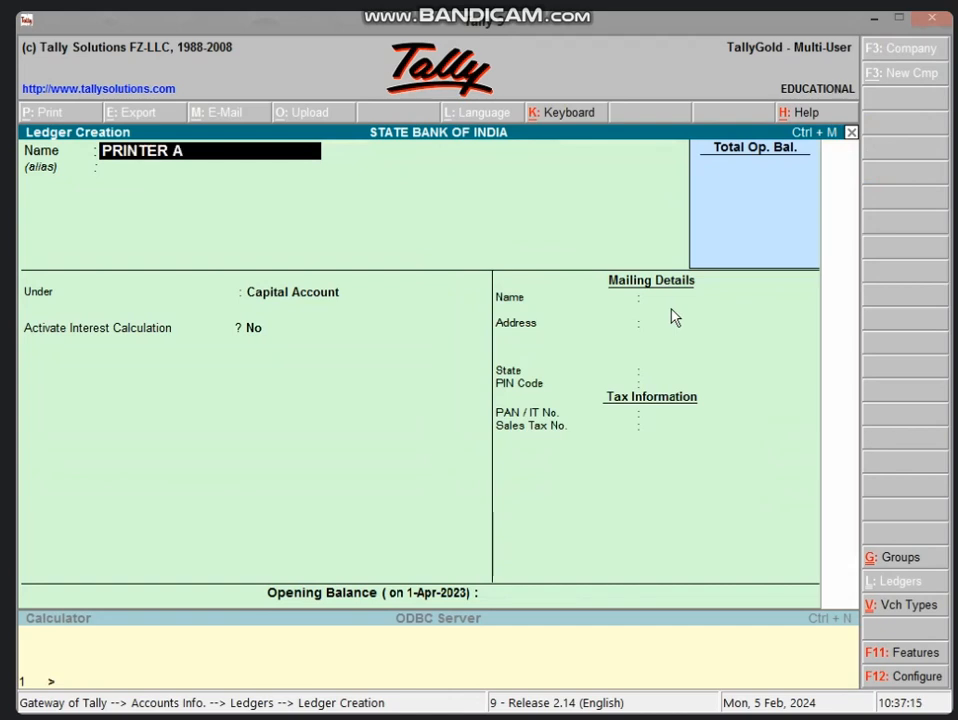
pyautogui.write('/C')
pyautogui.press('Return')
# Place the PRINTER A/C ledger under Fixed Assets without interest calculation, save it, and return to the Gateway of Tally.
pyautogui.press('Return')
pyautogui.write('Fix')
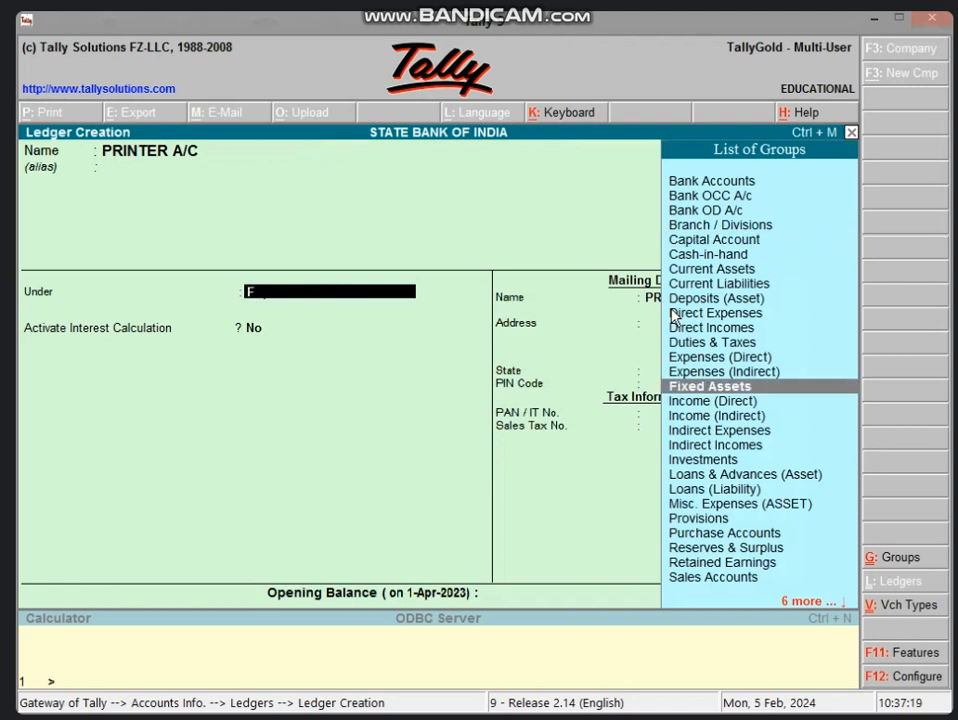
pyautogui.press('Return')
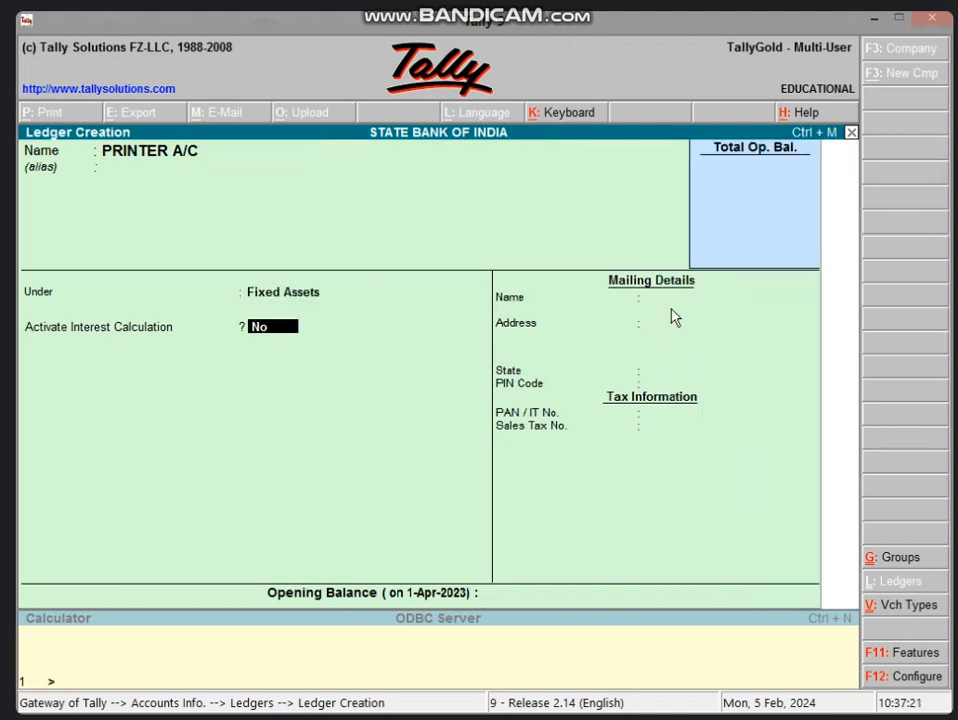
pyautogui.press('Return')
pyautogui.press('Return')
pyautogui.press('Return')
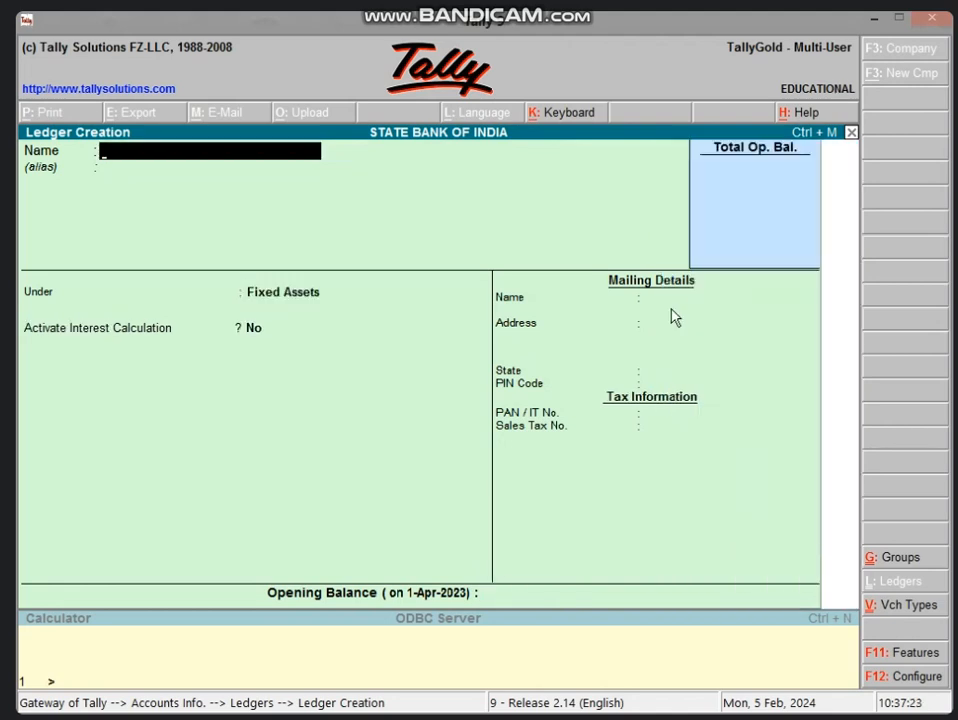
pyautogui.press('Escape')
pyautogui.press('Return')
pyautogui.press('Escape')
pyautogui.press('Escape')
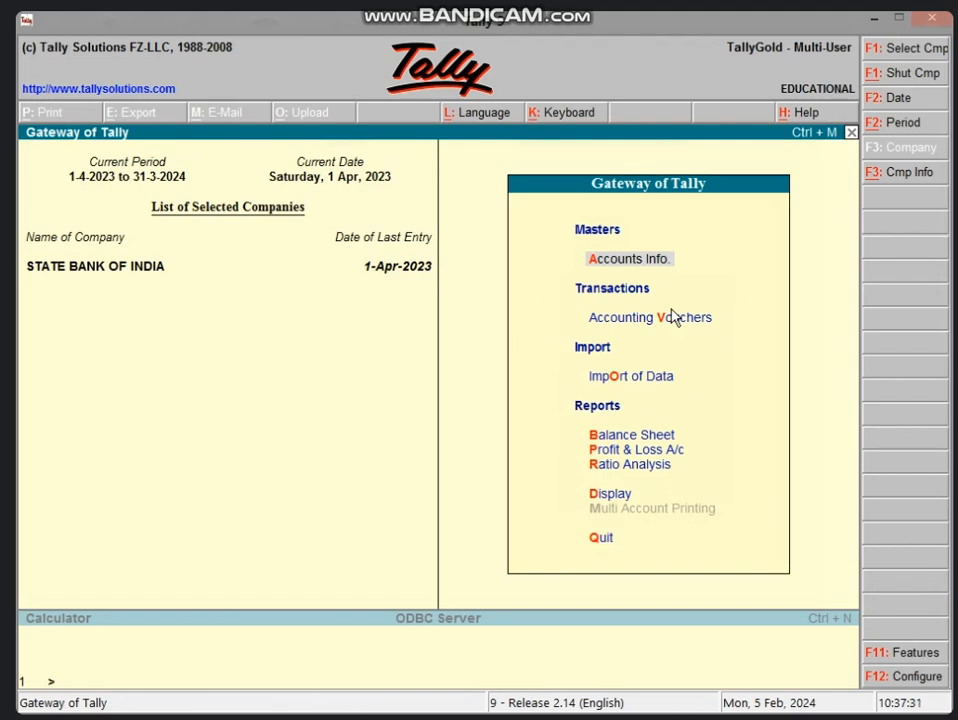
# Start a payment voucher that debits PRINTER A/C with 25000.
pyautogui.click(673, 317)
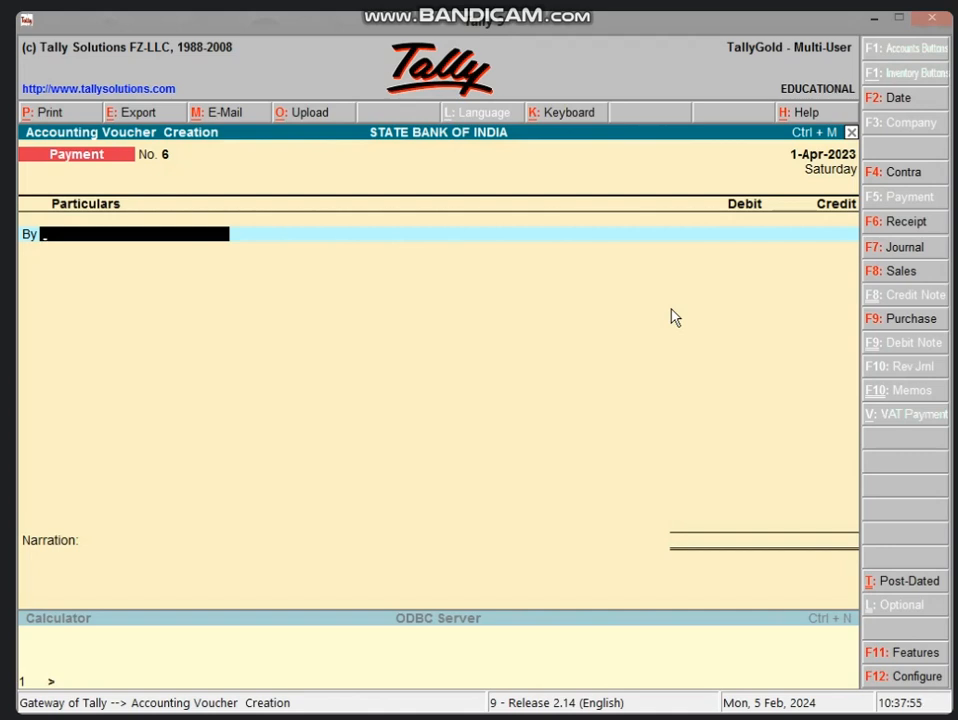
pyautogui.write('PR')
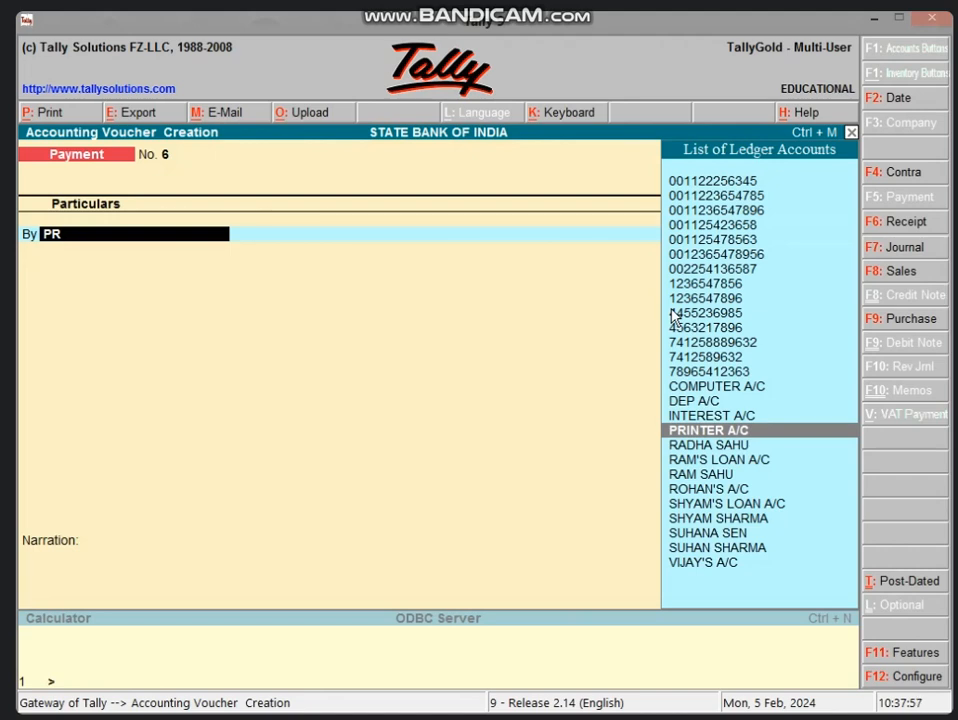
pyautogui.press('Return')
pyautogui.write('25000')
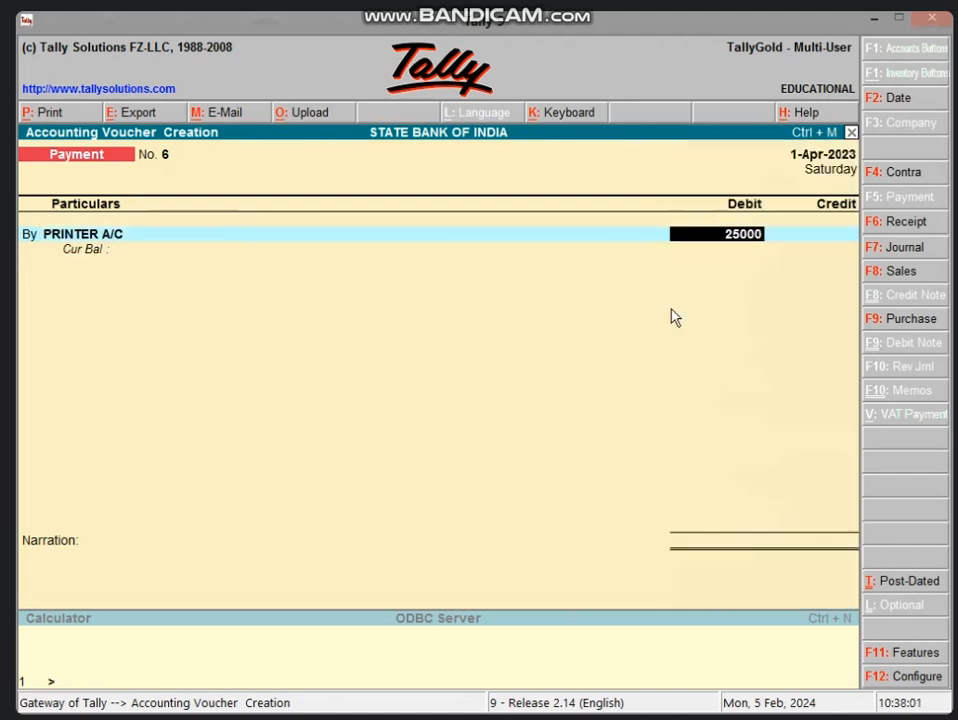
pyautogui.press('Return')
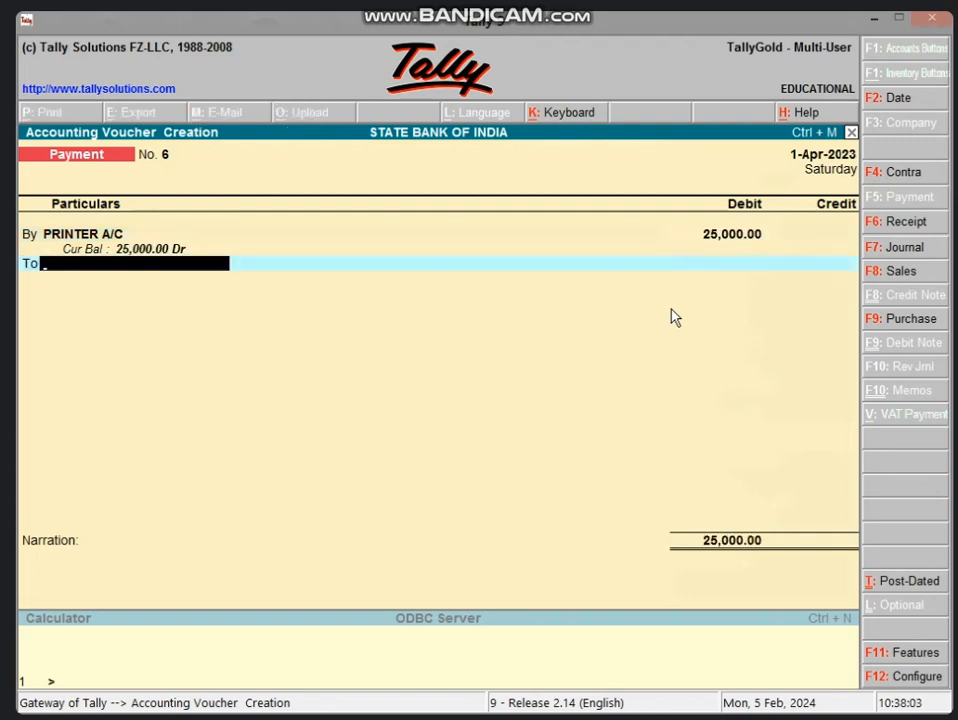
# Credit Cash with 25,000.00 as the balancing entry of the payment voucher.
pyautogui.write('CAS')
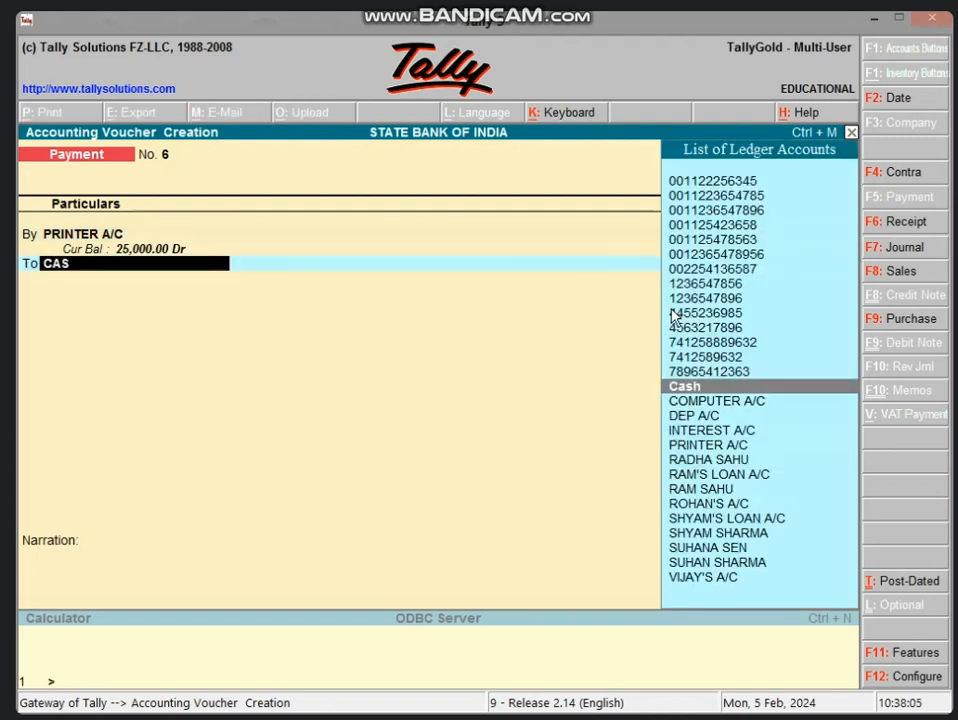
pyautogui.press('Return')
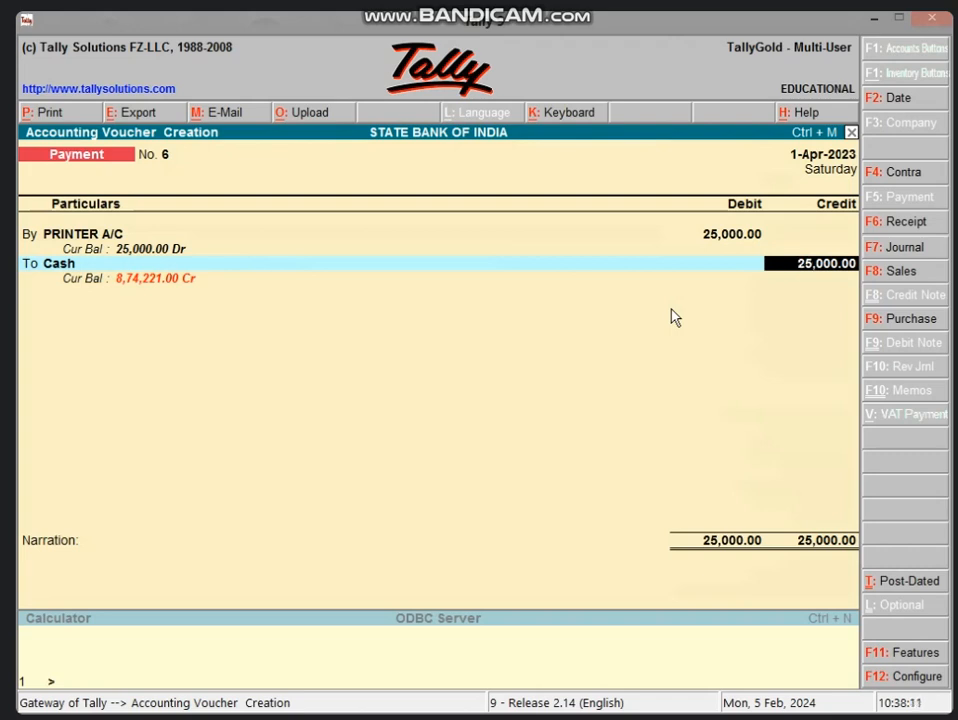
pyautogui.press('Return')
pyautogui.press('Return')
# Enter the narration BEING PRINTER PURCHASE BY CASH and save the payment voucher.
pyautogui.write('B')
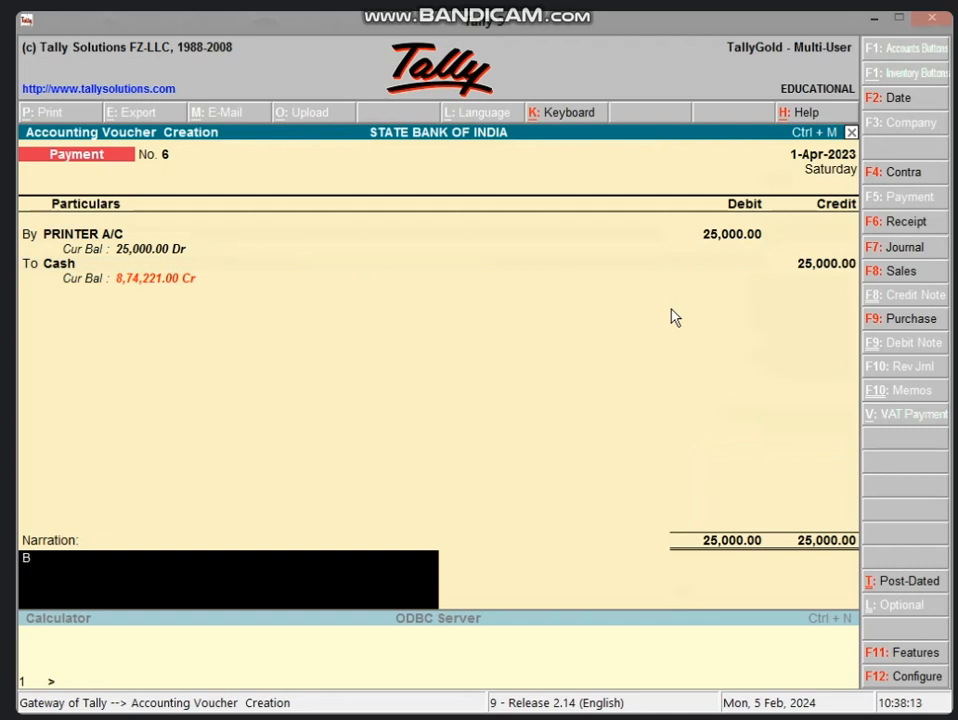
pyautogui.write('EING PRINTER')
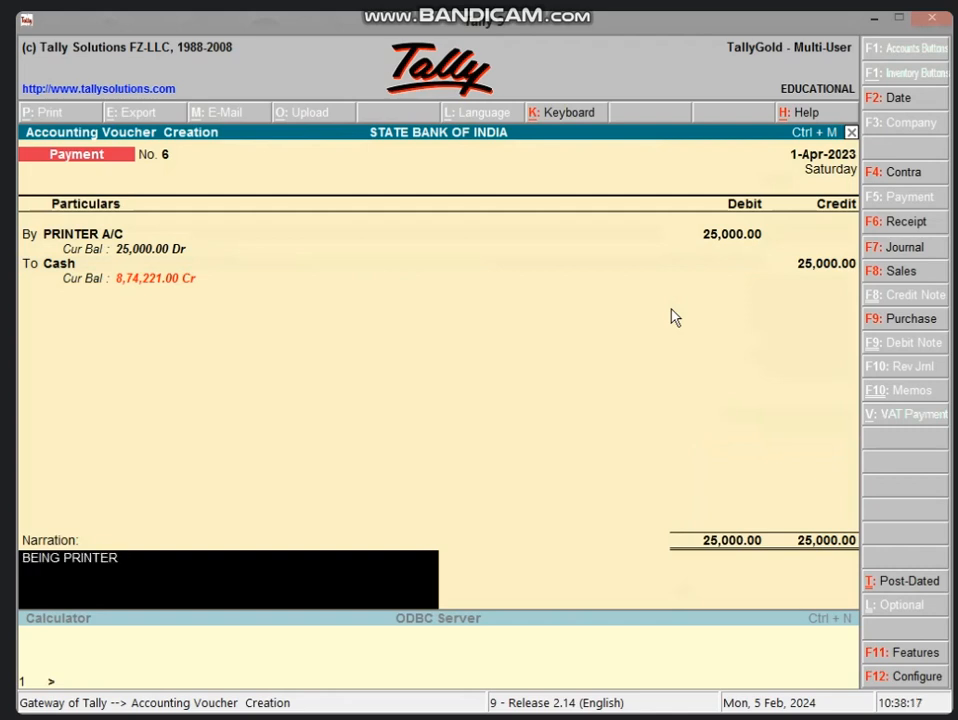
pyautogui.write(' PURCHASE')
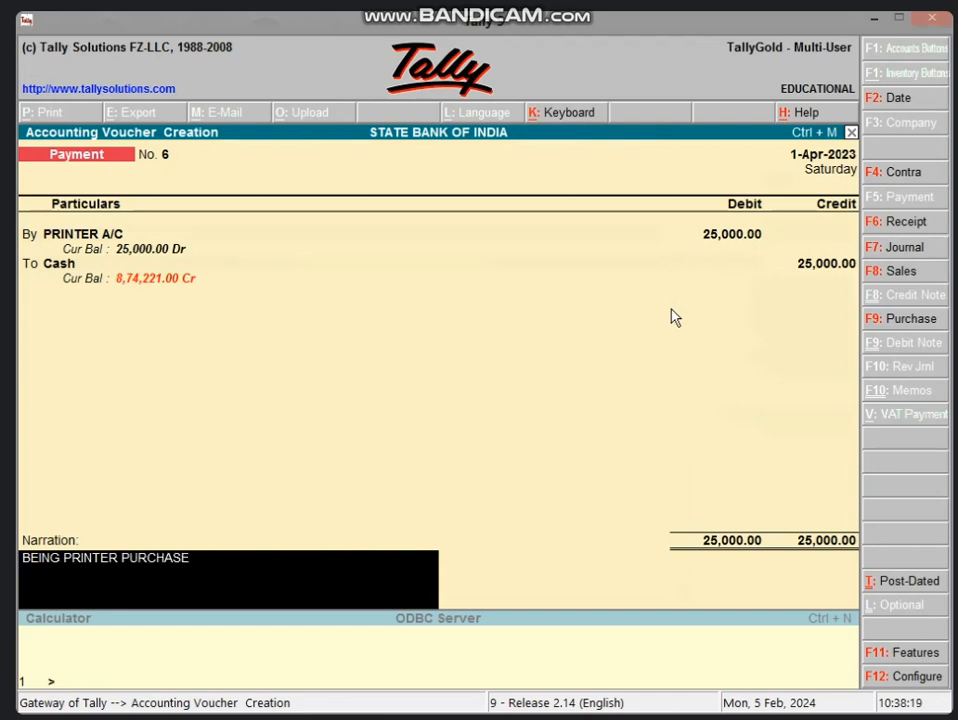
pyautogui.write(' BY CASH')
pyautogui.press('Return')
pyautogui.press('Return')
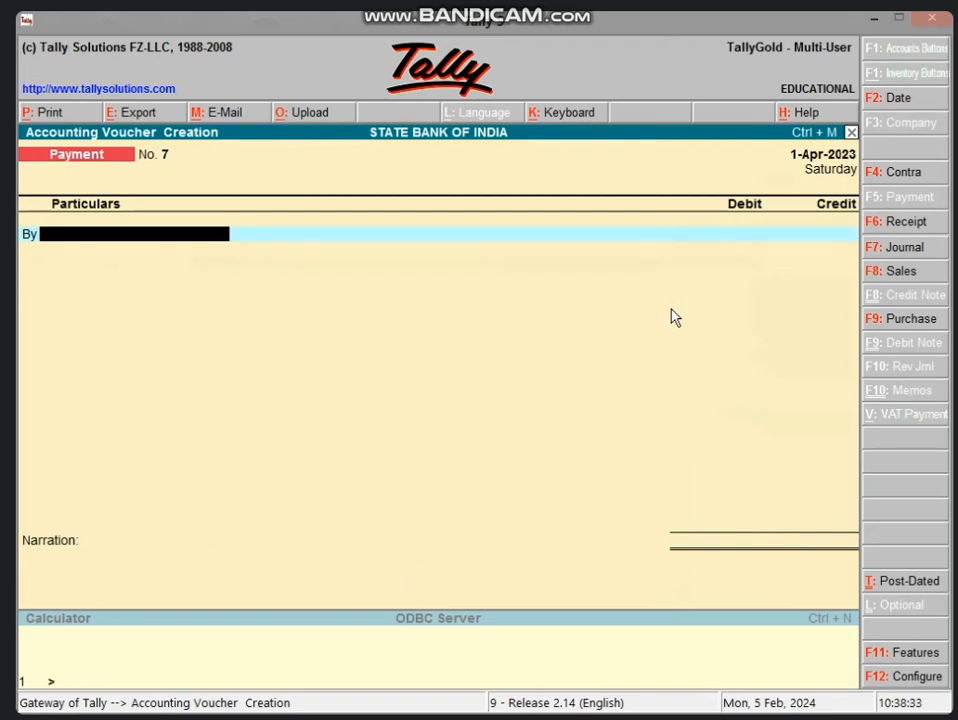
pyautogui.press('F7')
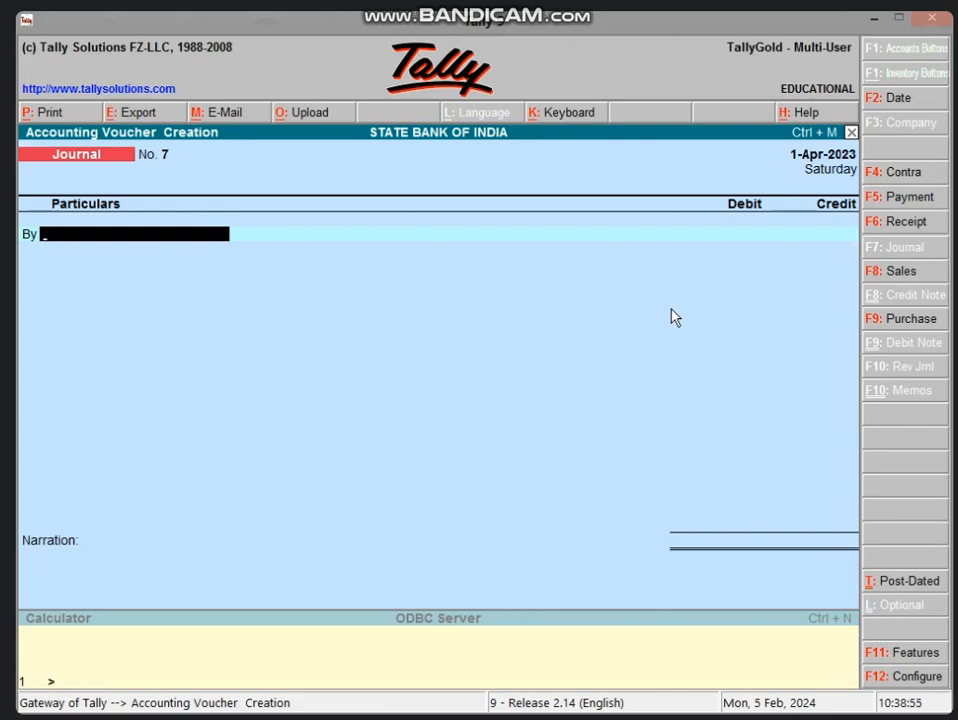
pyautogui.press('Escape')
pyautogui.press('Return')
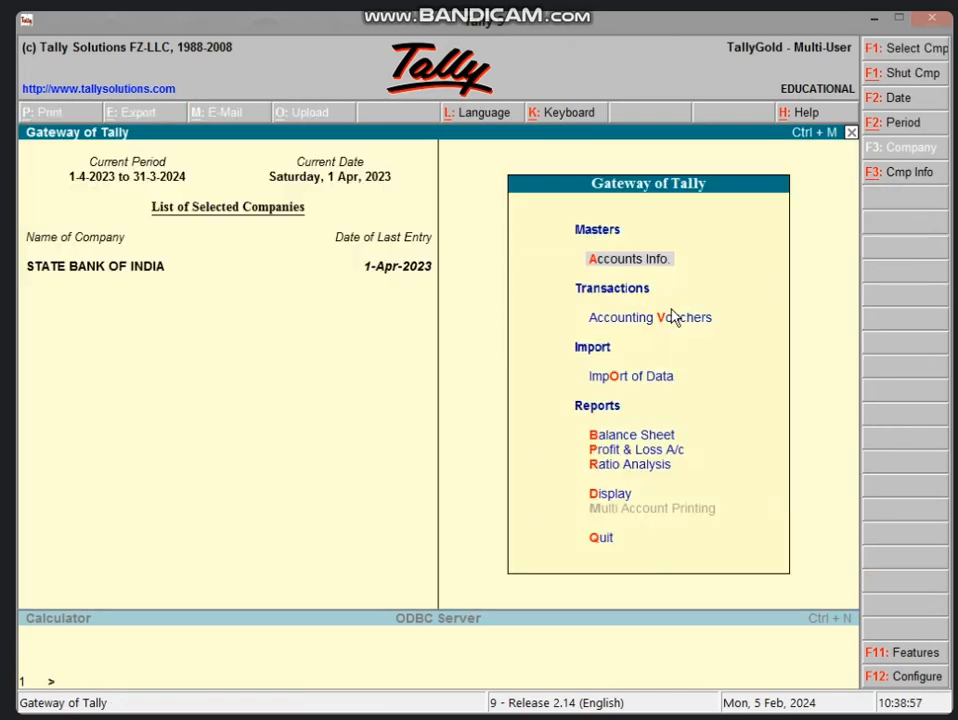
# Examine the ledger balances in the Fixed Assets group of the balance sheet, and return to the Gateway of Tally.
pyautogui.press('b')
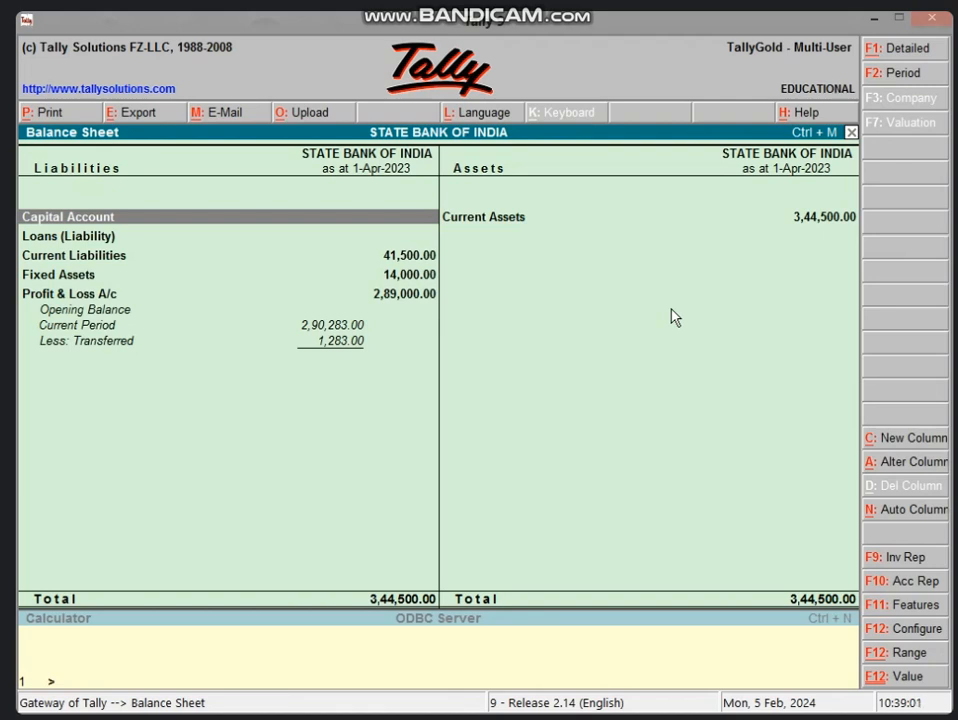
pyautogui.press('Down')
pyautogui.press('Down')
pyautogui.press('Down')
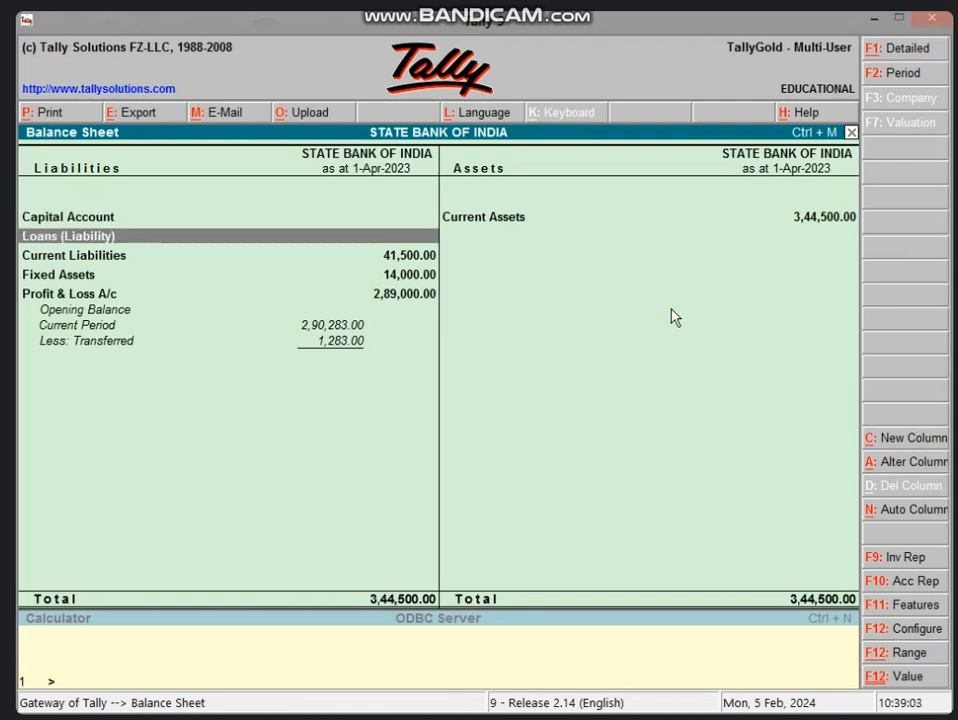
pyautogui.press('Return')
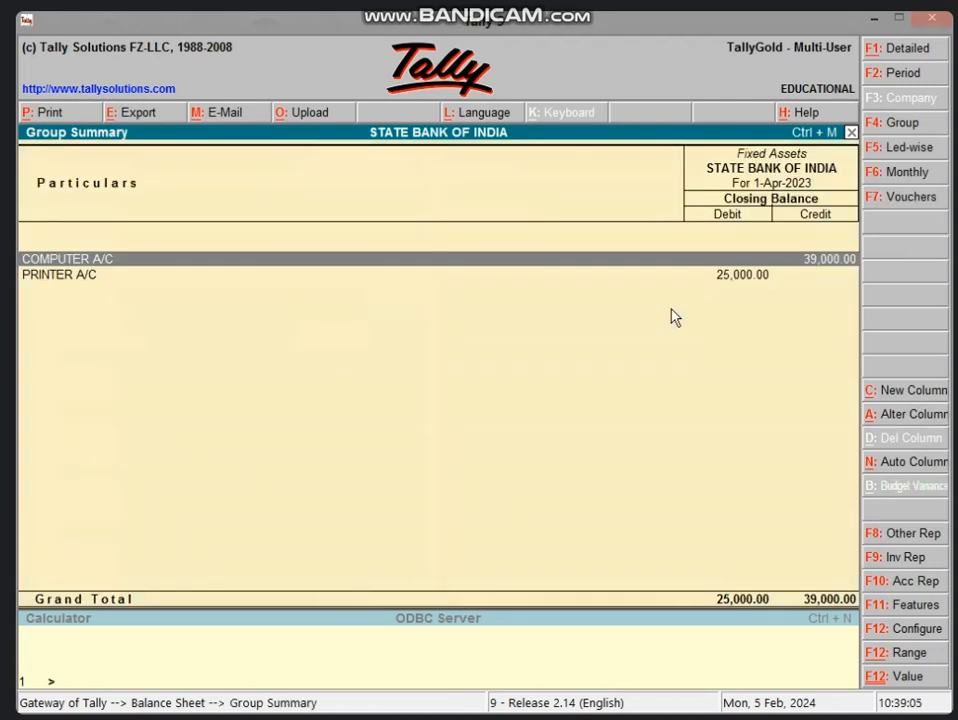
pyautogui.press('Down')
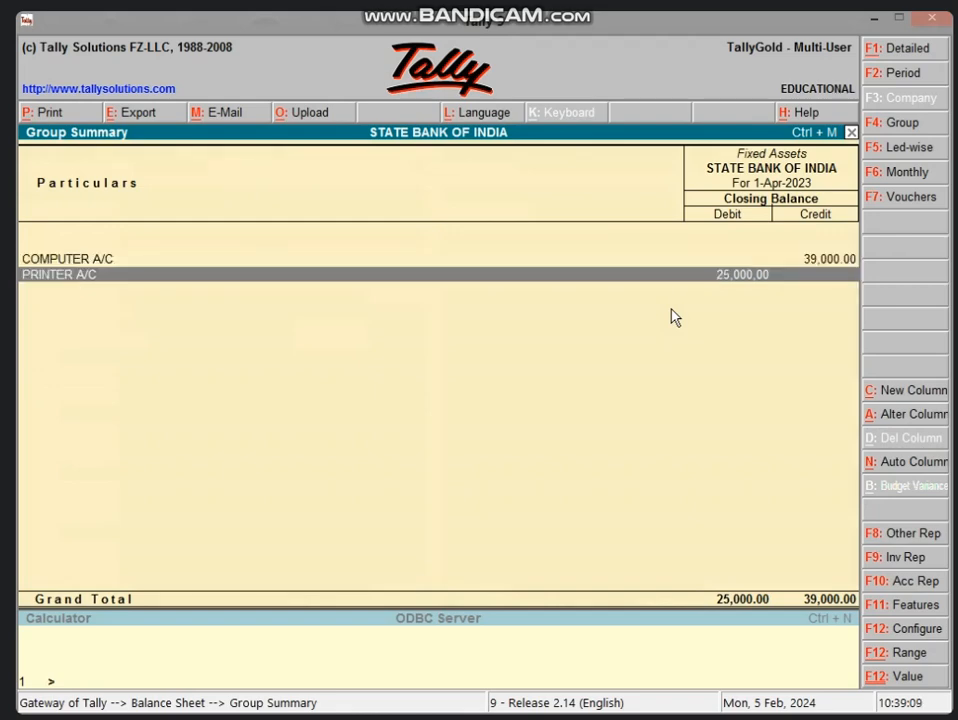
pyautogui.press('Escape')
pyautogui.press('Escape')
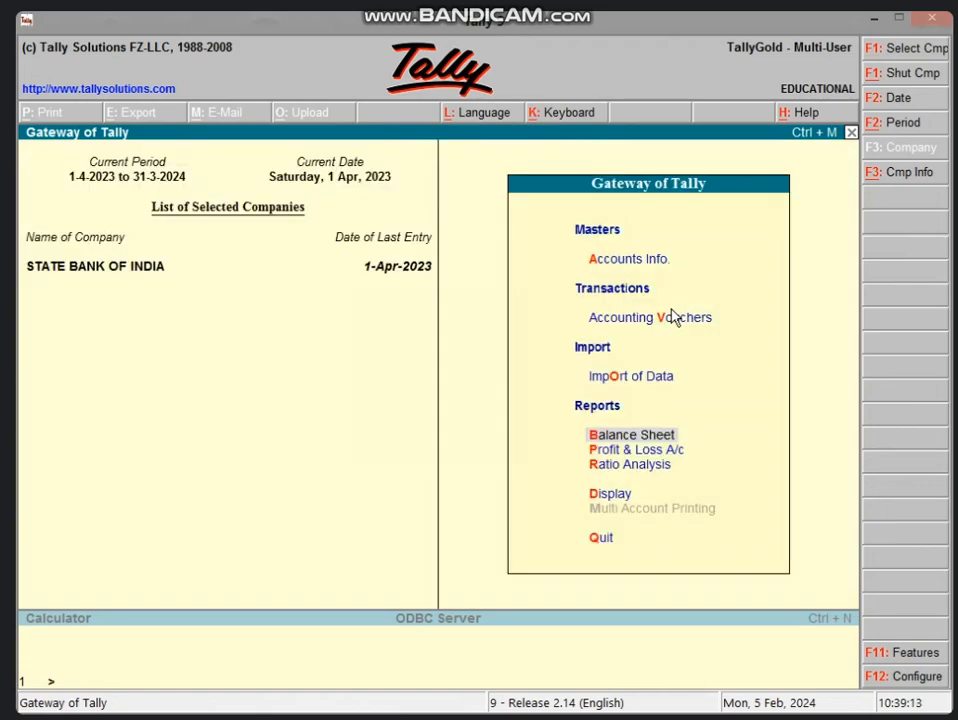
# Open the journal voucher entry screen and minimize Tally to reach the desktop.
pyautogui.click(672, 317)
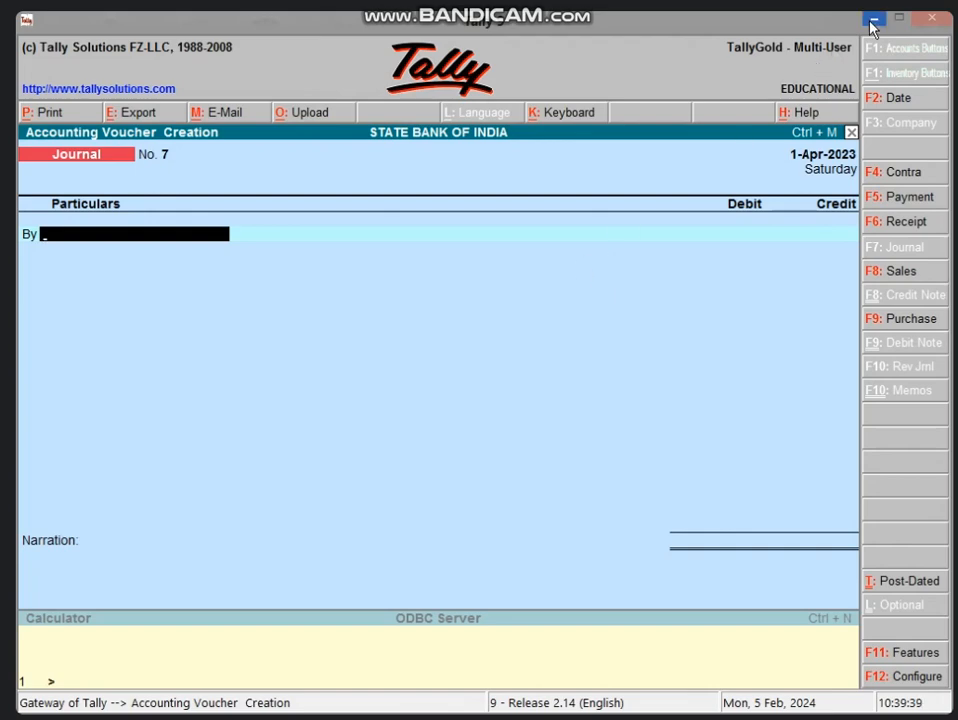
pyautogui.click(873, 22)
pyautogui.rightClick(611, 275)
pyautogui.click(643, 338)
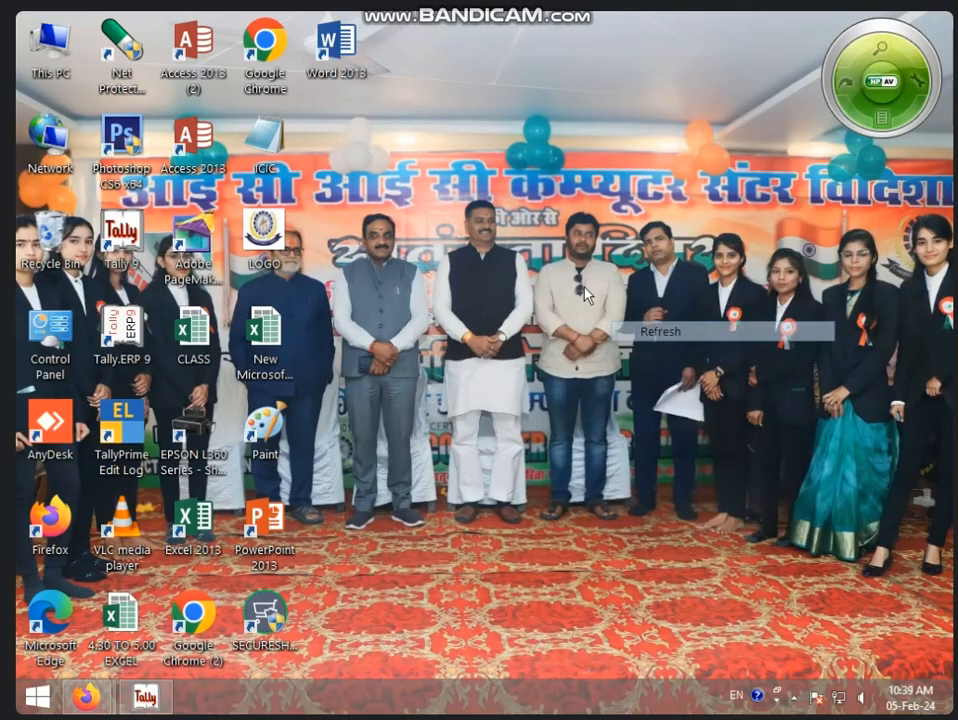
pyautogui.rightClick(585, 284)
pyautogui.click(634, 333)
# Start Excel and open the recent DEP CALCULATION workbook stored in Documents.
pyautogui.doubleClick(193, 520)
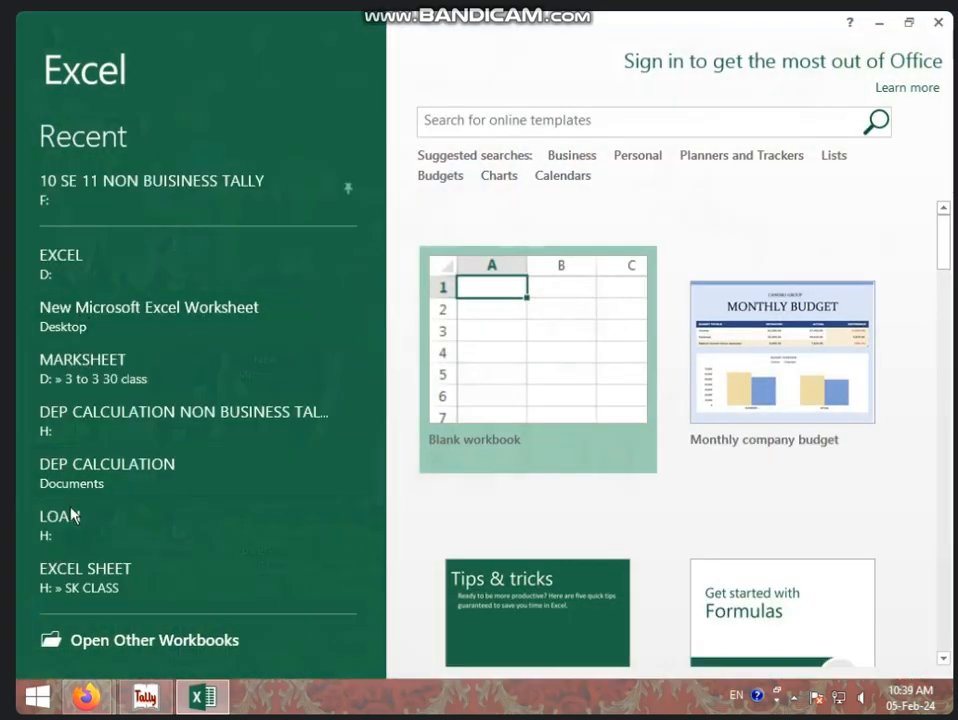
pyautogui.click(71, 488)
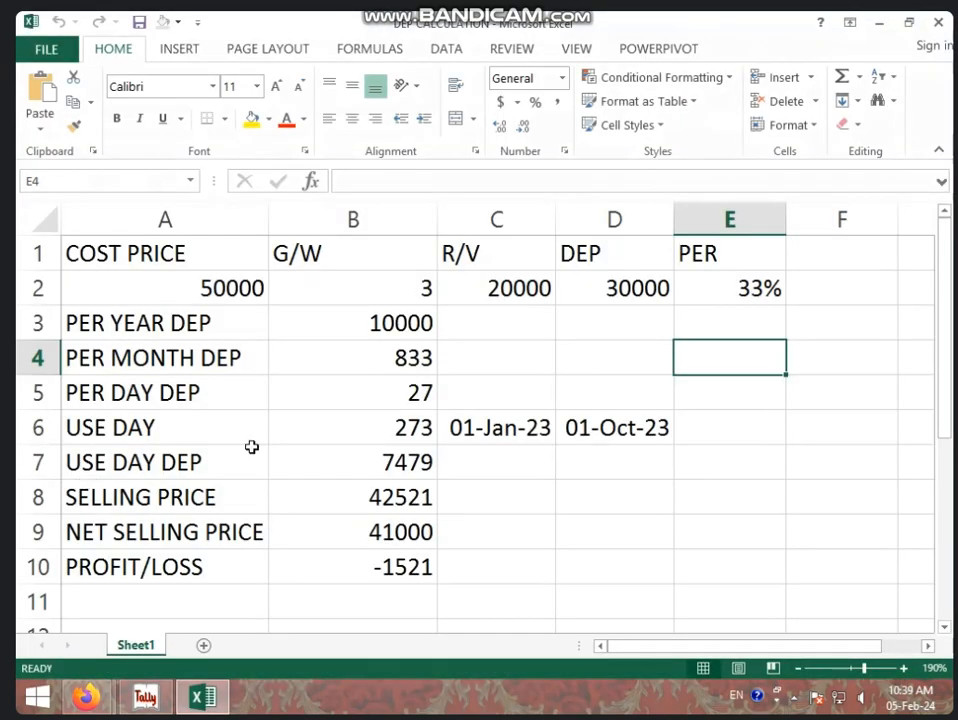
pyautogui.moveTo(250, 289); pyautogui.dragTo(706, 312)
pyautogui.press('Delete')
pyautogui.moveTo(387, 319); pyautogui.dragTo(374, 597)
pyautogui.press('Delete')
pyautogui.click(530, 496)
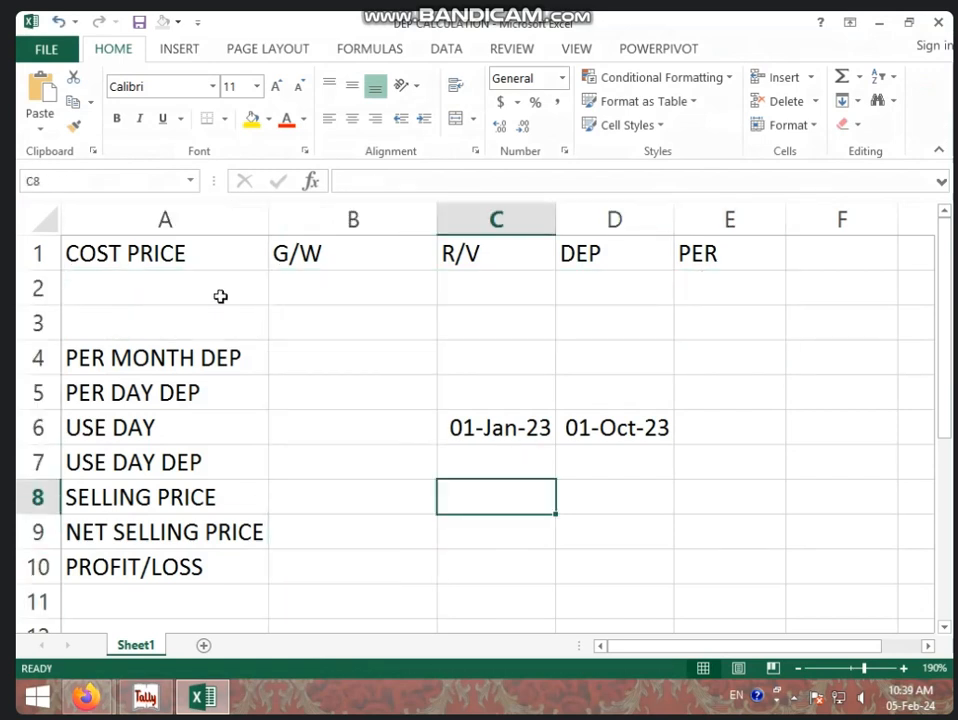
pyautogui.click(220, 296)
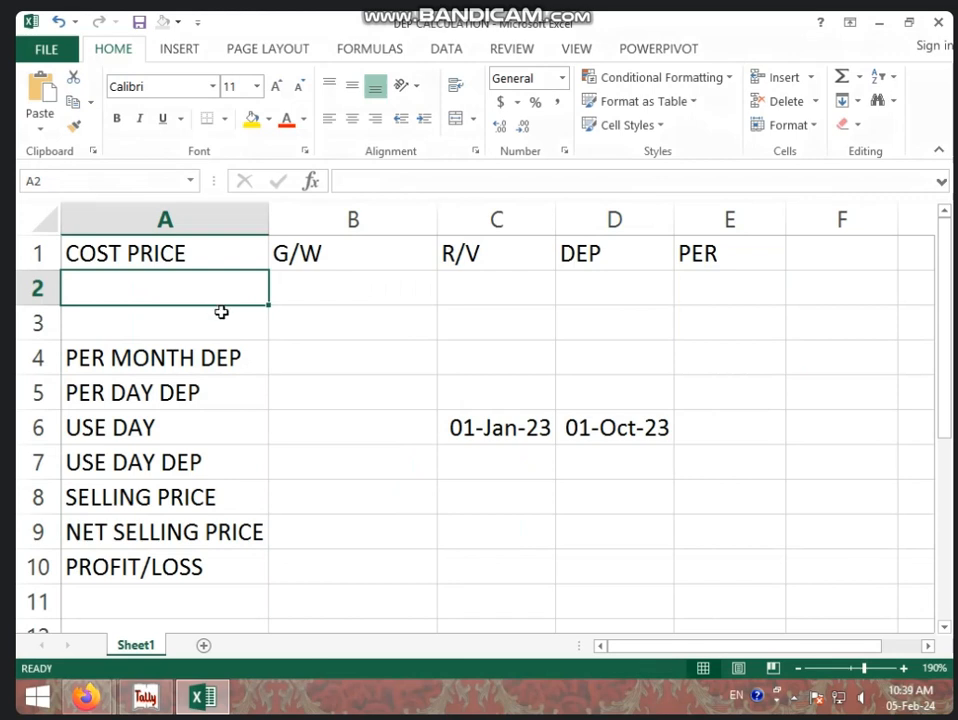
pyautogui.hotkey('ctrl', 'z')
pyautogui.hotkey('ctrl', 'z')
# Clear the results in B3:B10 beside the depreciation labels, keeping the labels and the cost inputs in row 2.
pyautogui.click(321, 327)
pyautogui.moveTo(321, 327); pyautogui.dragTo(353, 558)
pyautogui.press('Delete')
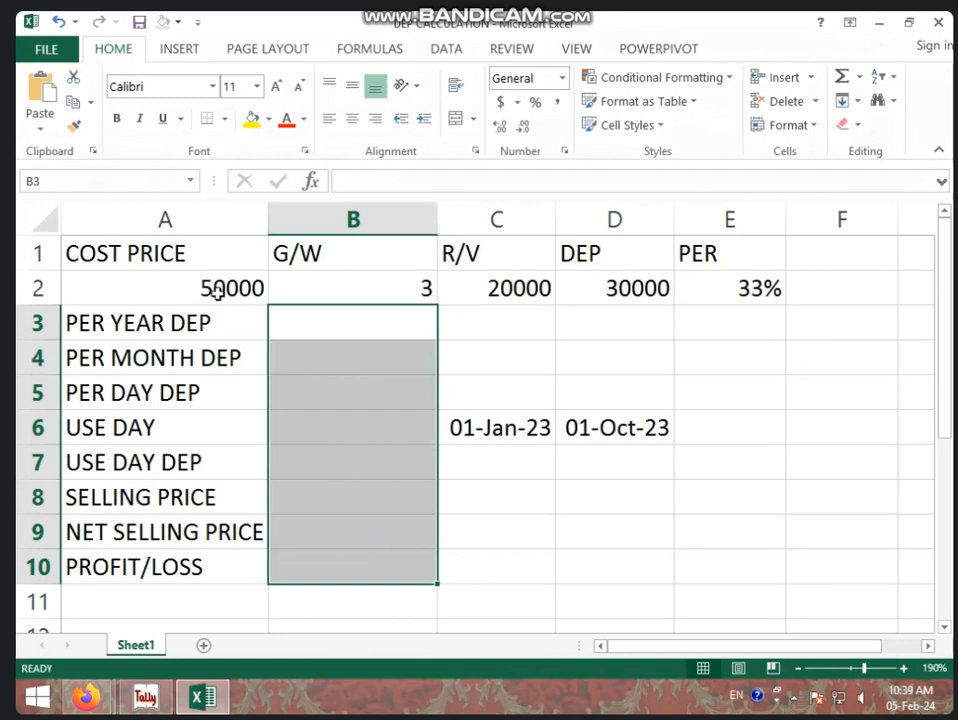
pyautogui.moveTo(217, 291); pyautogui.dragTo(765, 310)
pyautogui.click(614, 322)
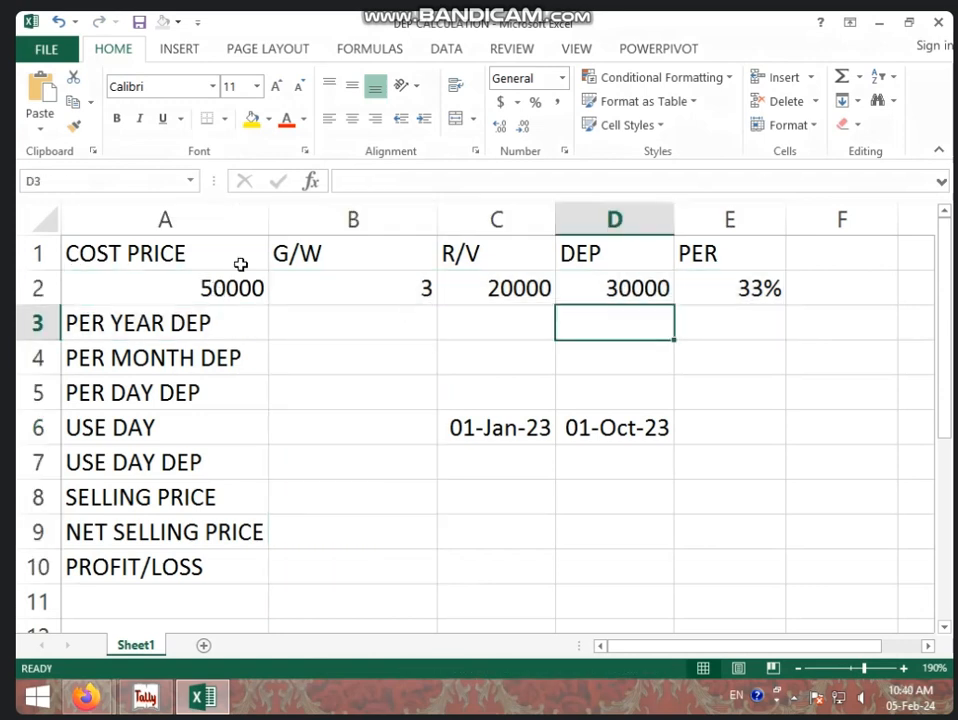
# Clear A2:E2 and enter a COST PRICE of 25000, G/W of 2 and R/V of 10000 in row 2.
pyautogui.moveTo(224, 286); pyautogui.dragTo(738, 301)
pyautogui.press('Delete')
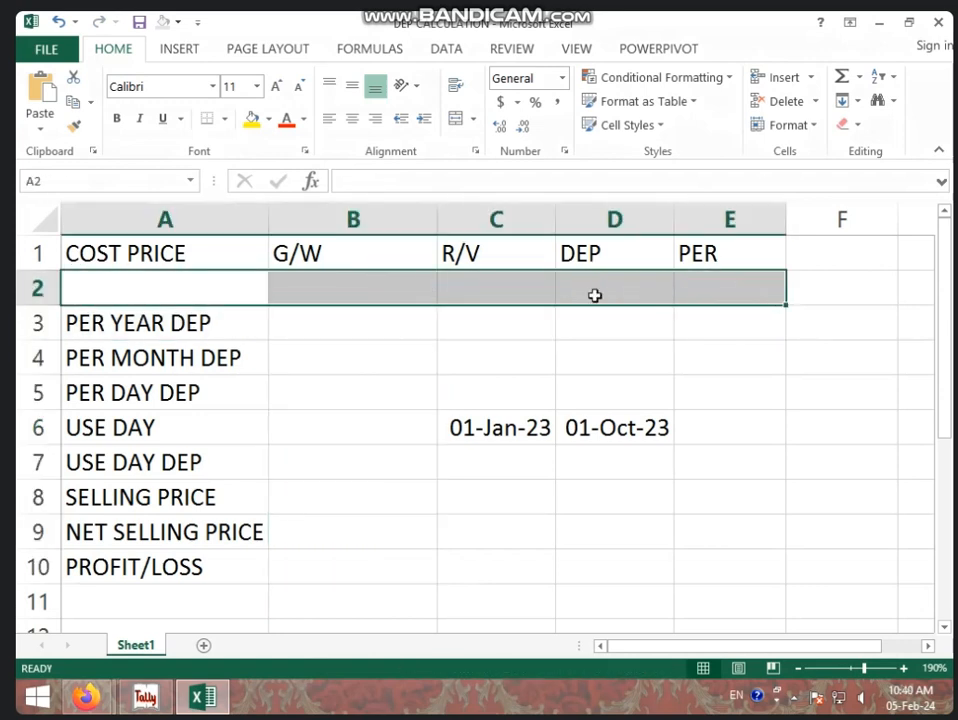
pyautogui.click(222, 278)
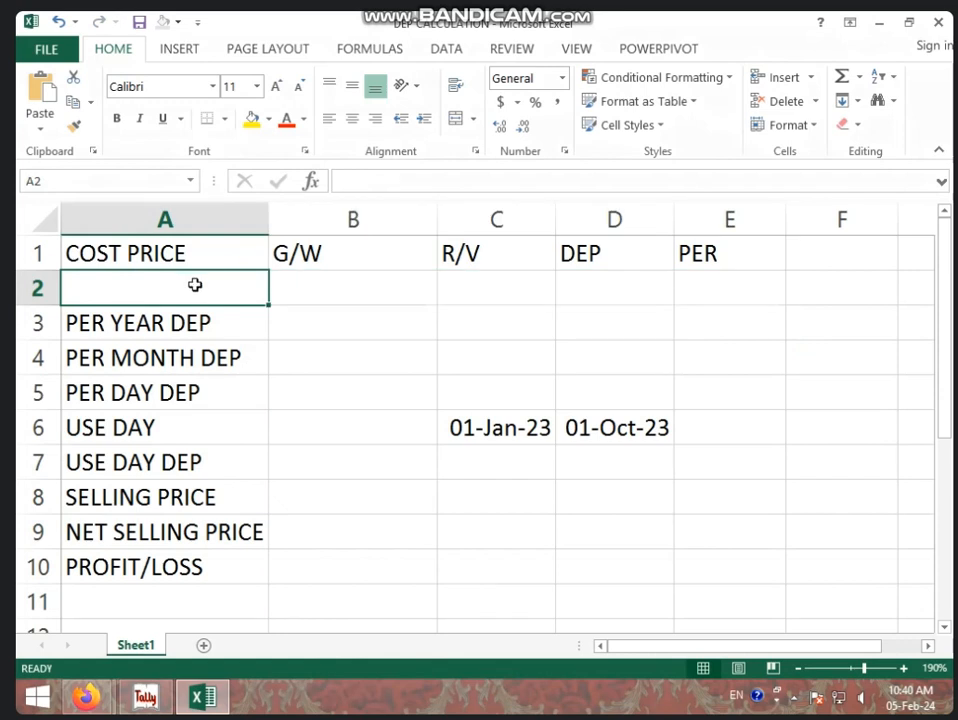
pyautogui.write('25000')
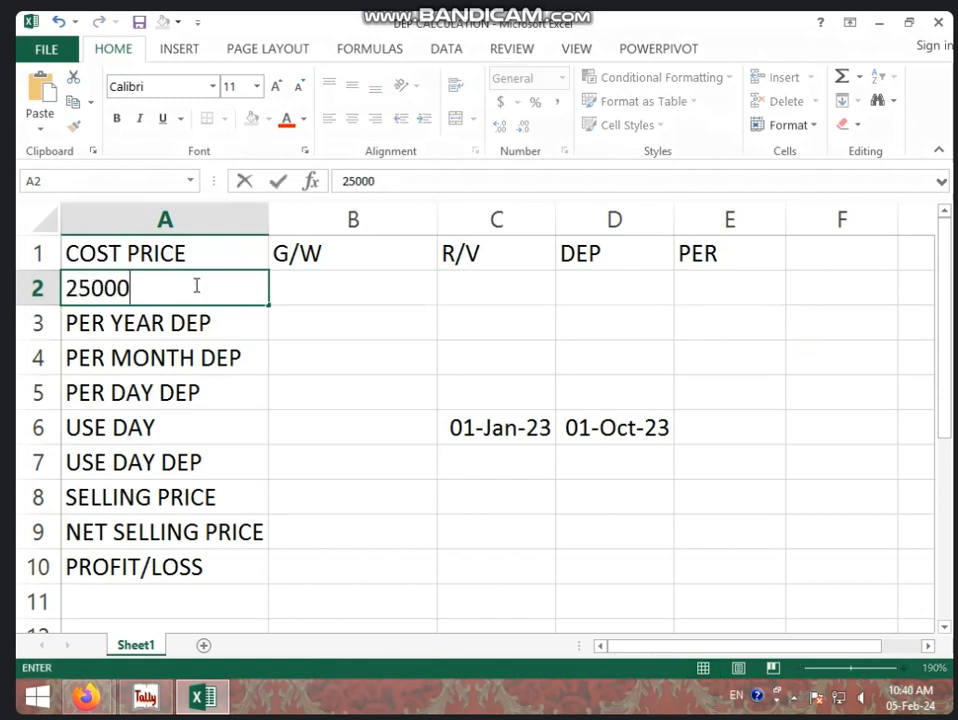
pyautogui.press('Tab')
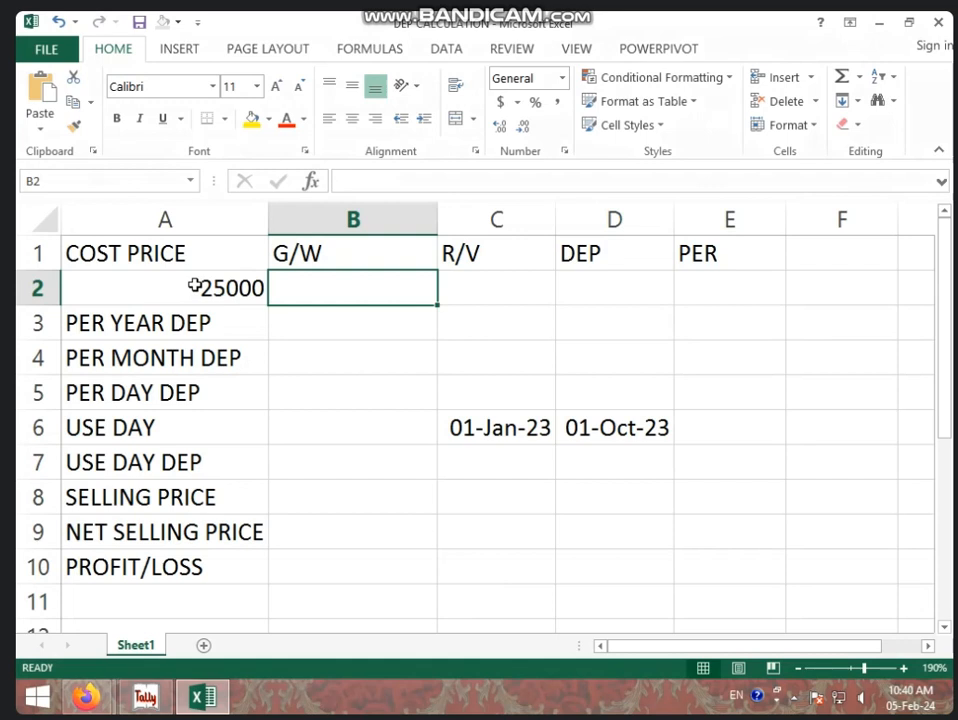
pyautogui.write('2')
pyautogui.press('Tab')
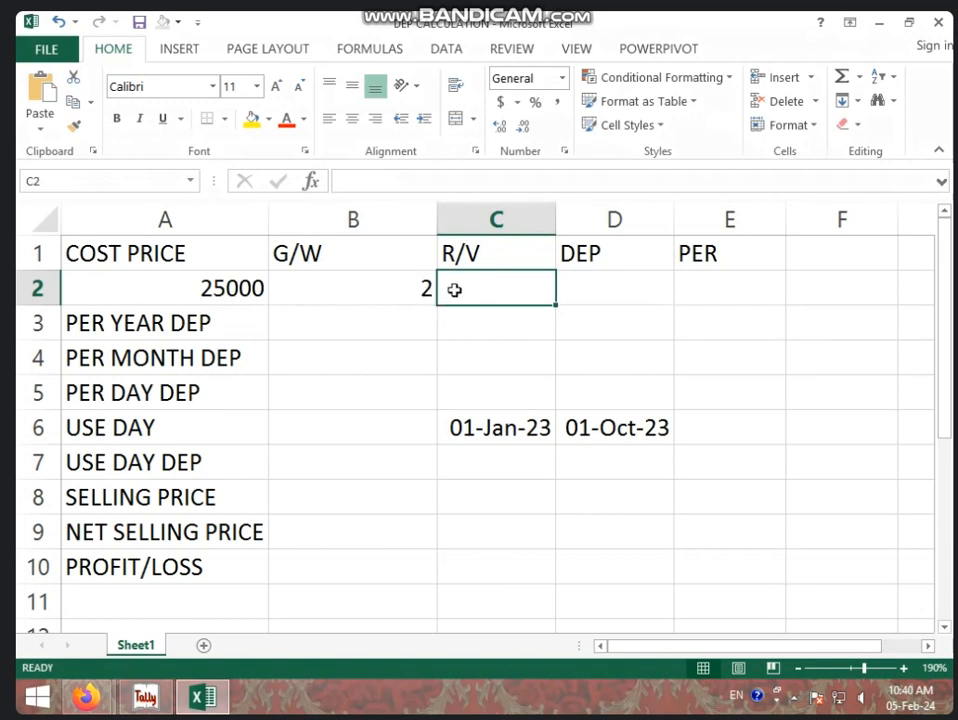
pyautogui.write('10000')
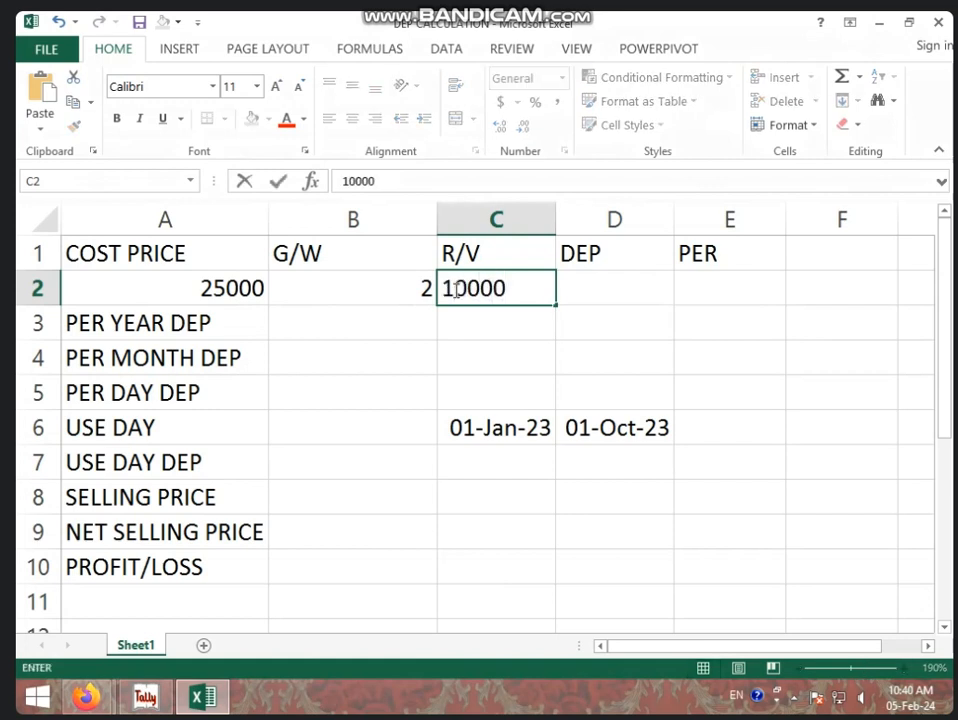
pyautogui.press('Tab')
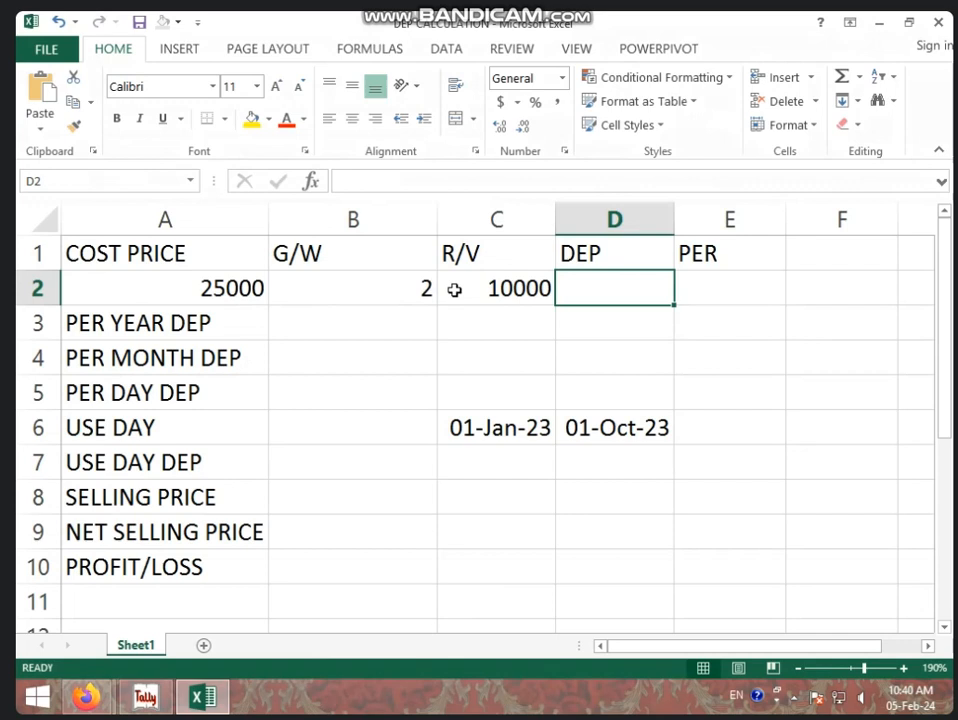
# Calculate DEP in D2 as cost price minus R/V with the formula =A2-C2.
pyautogui.click(468, 289)
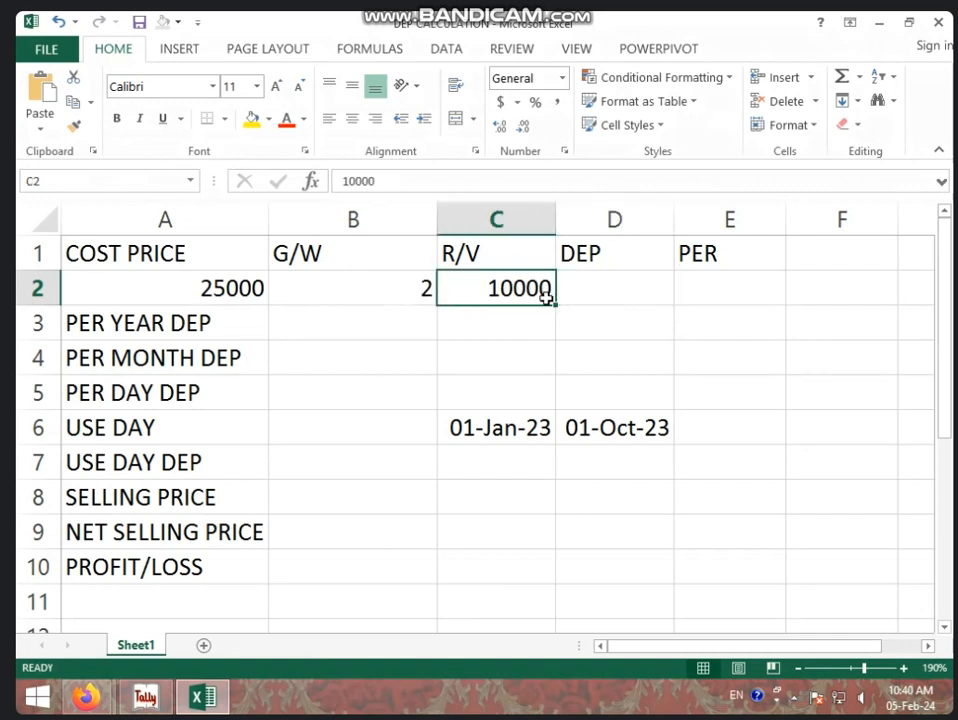
pyautogui.click(588, 295)
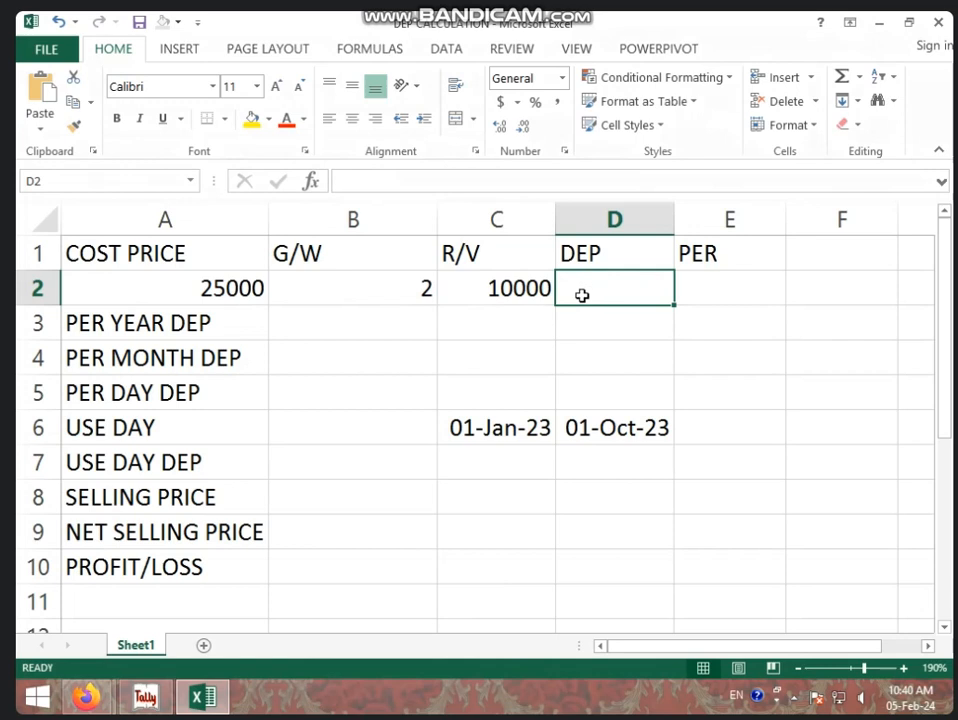
pyautogui.write('=')
pyautogui.click(257, 287)
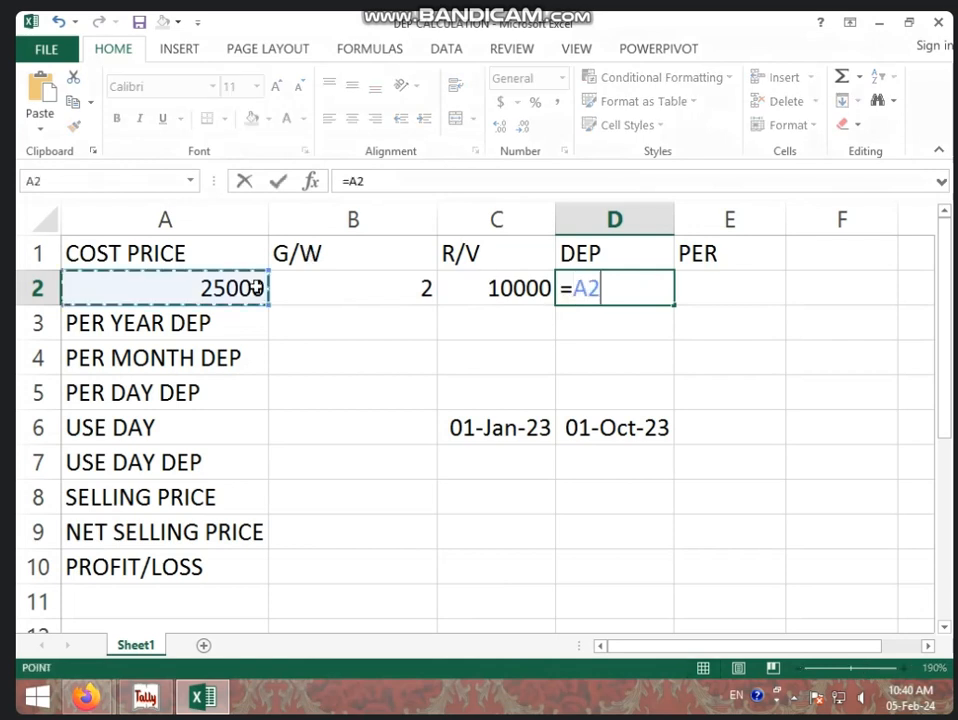
pyautogui.write('-')
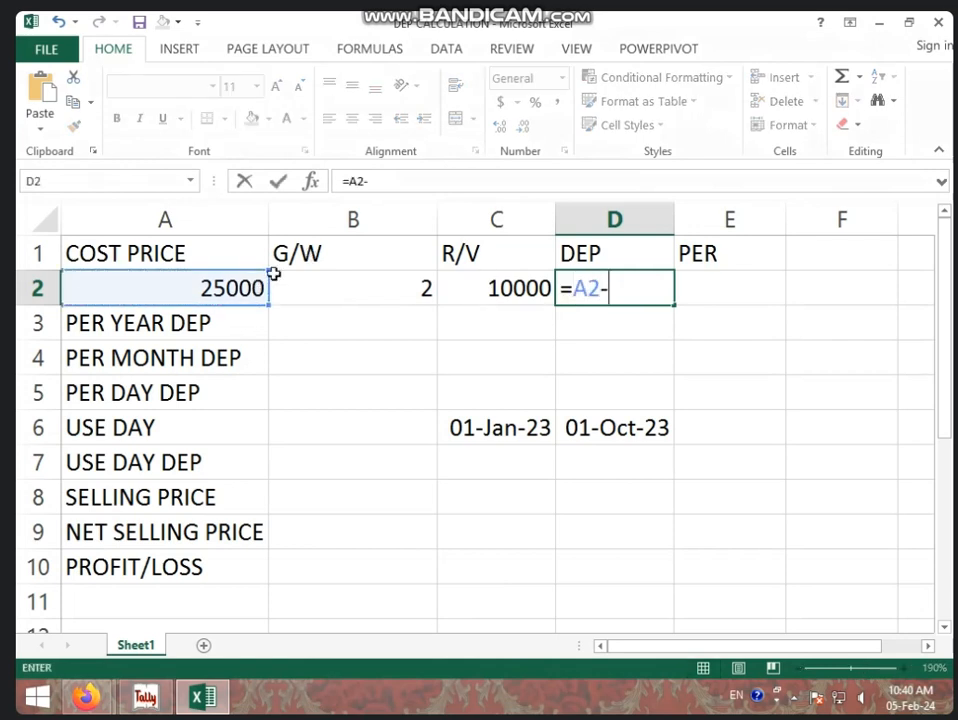
pyautogui.click(484, 284)
pyautogui.press('Return')
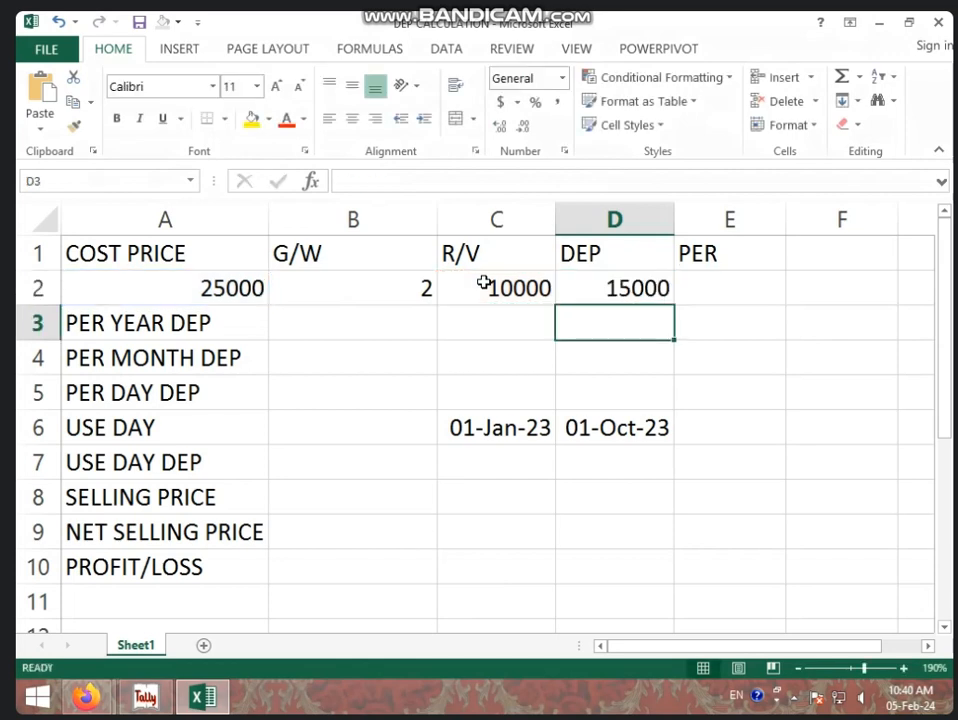
pyautogui.click(633, 290)
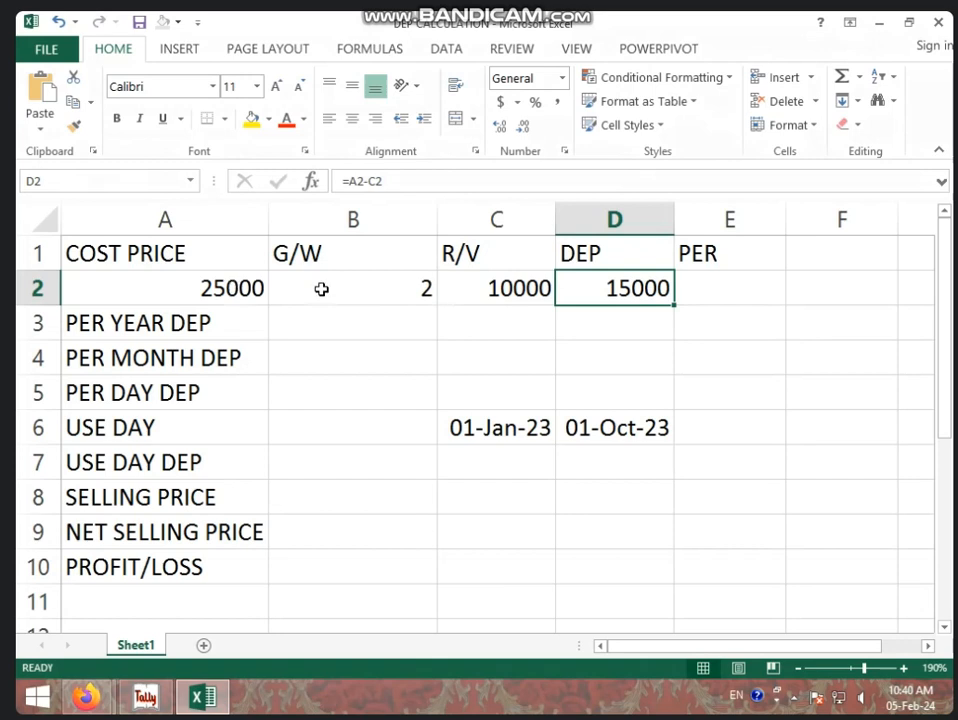
pyautogui.click(461, 291)
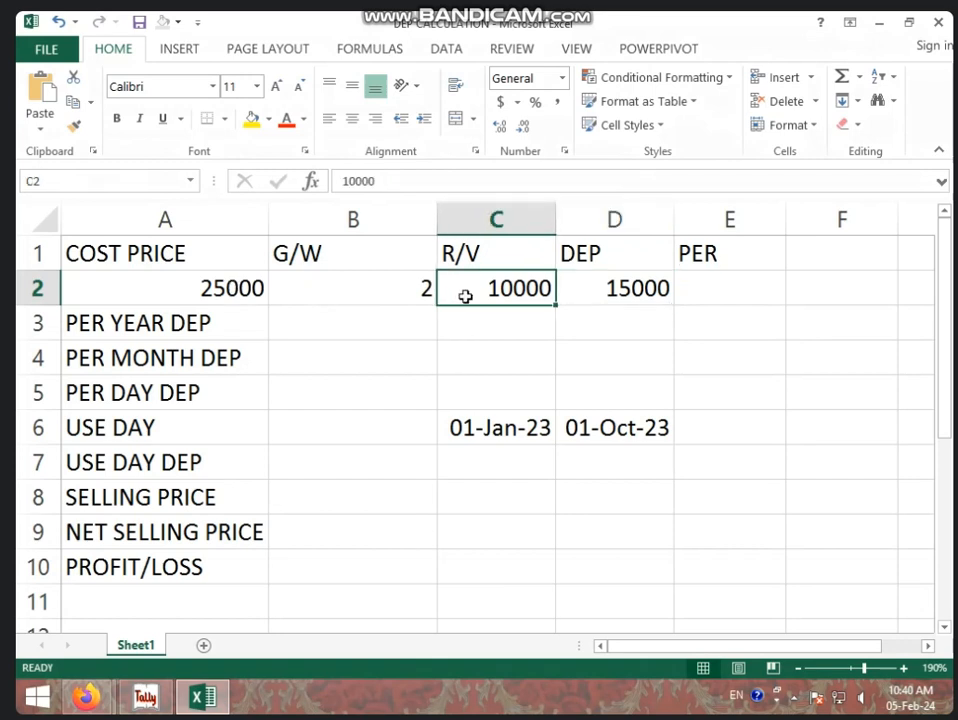
pyautogui.click(572, 286)
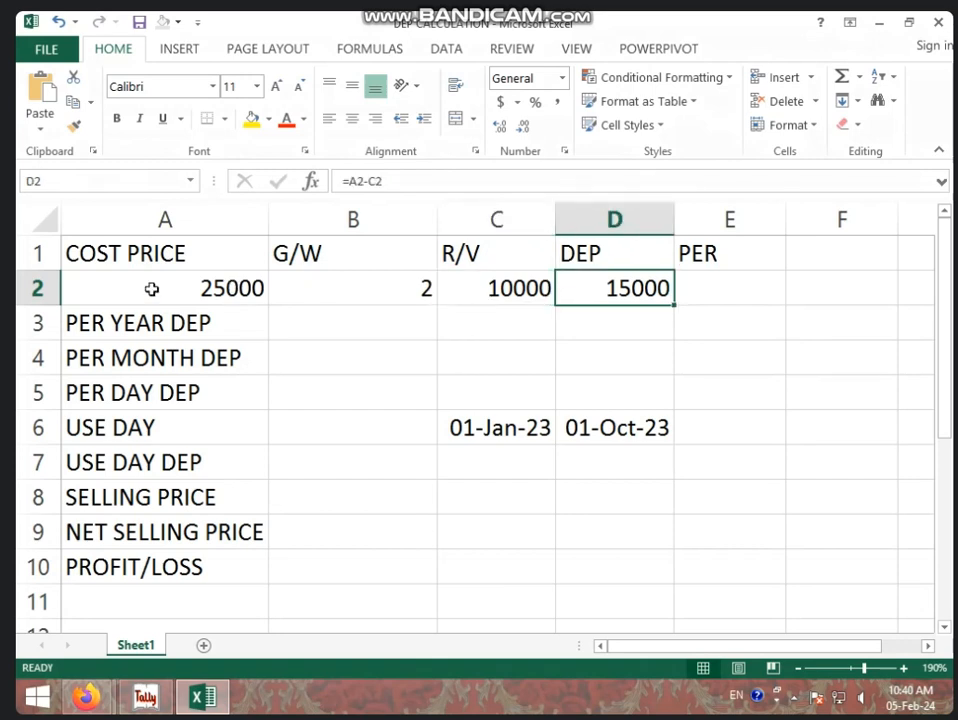
pyautogui.click(236, 290)
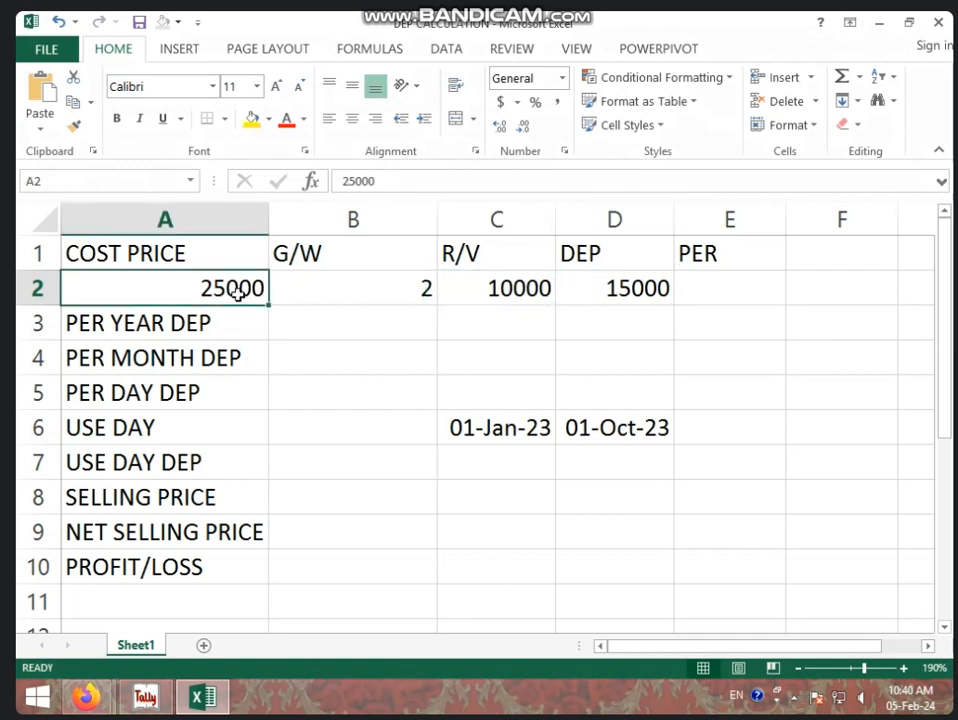
pyautogui.click(491, 291)
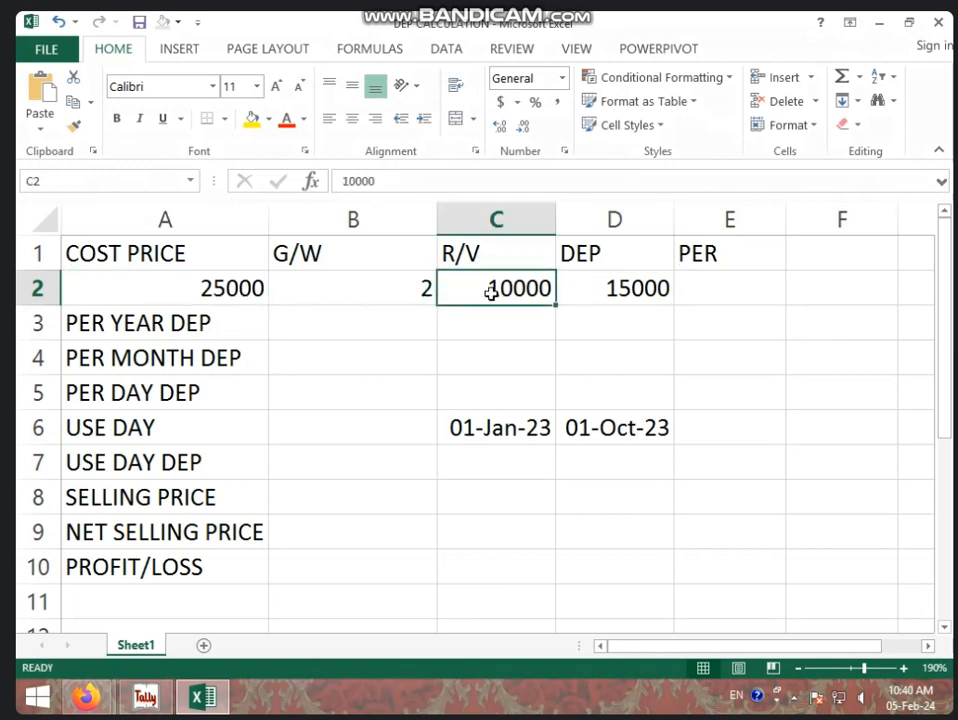
# Calculate PER YEAR DEP in B3 by dividing DEP by the G/W years with the formula =D2/B2.
pyautogui.click(389, 327)
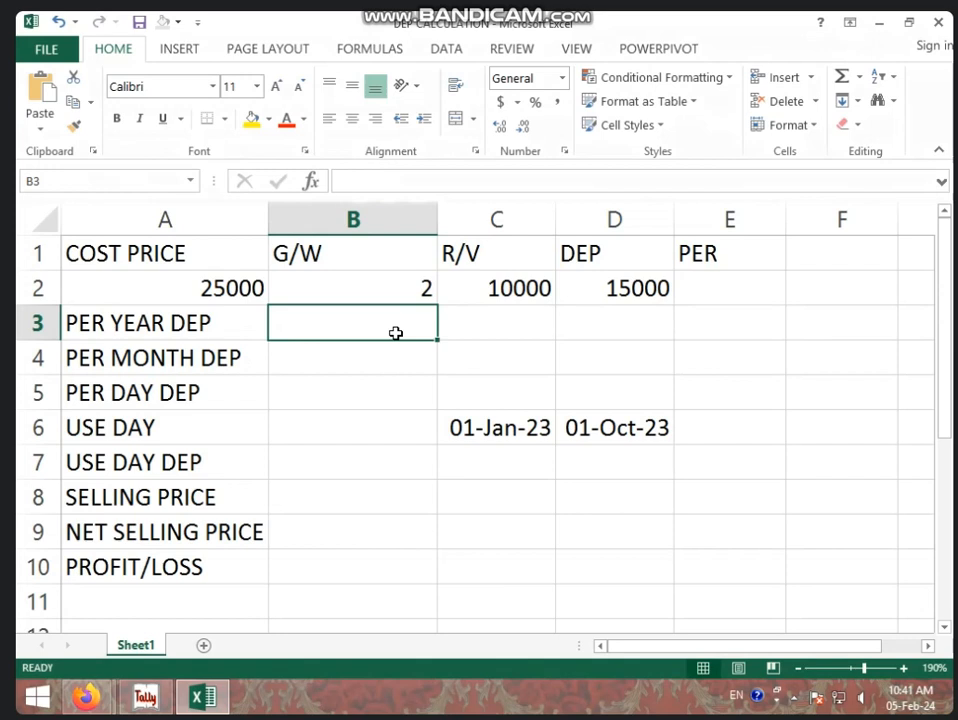
pyautogui.write('=')
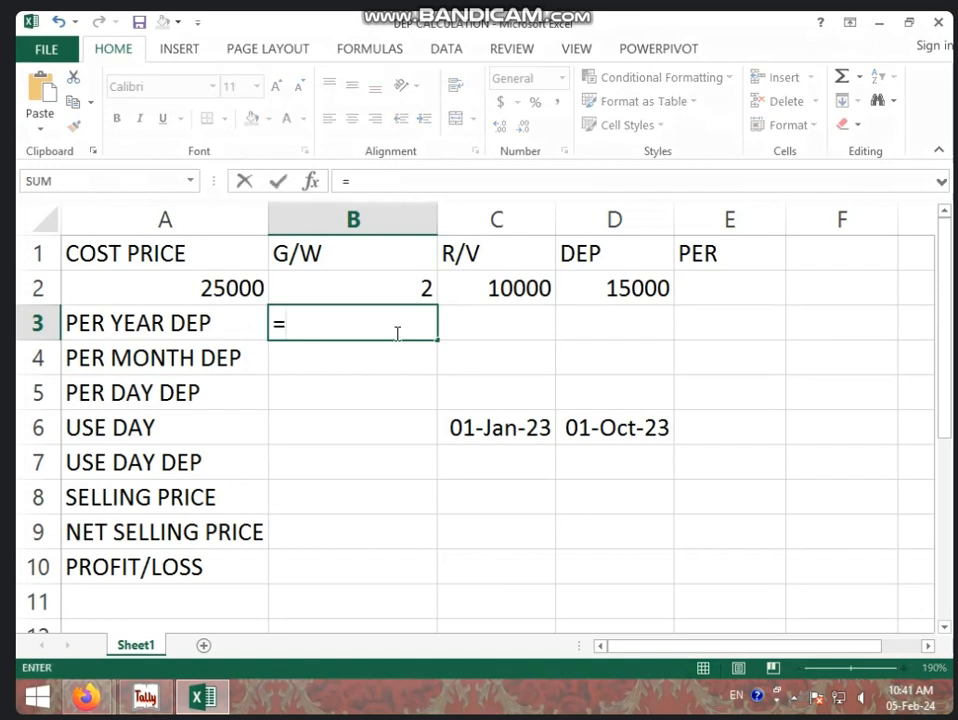
pyautogui.click(621, 283)
pyautogui.write('/')
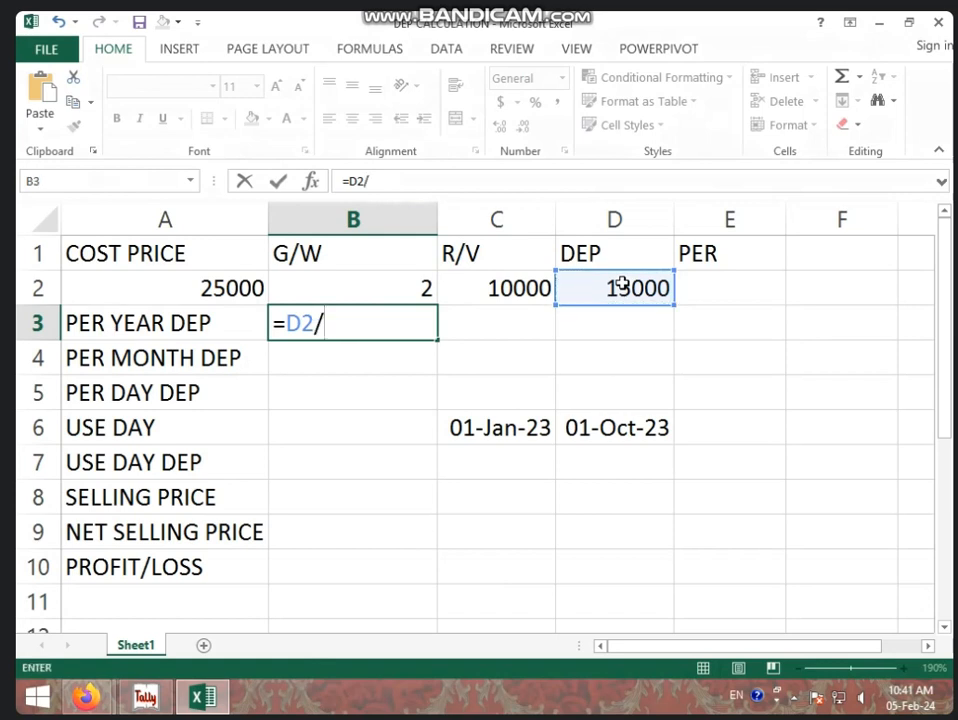
pyautogui.click(374, 279)
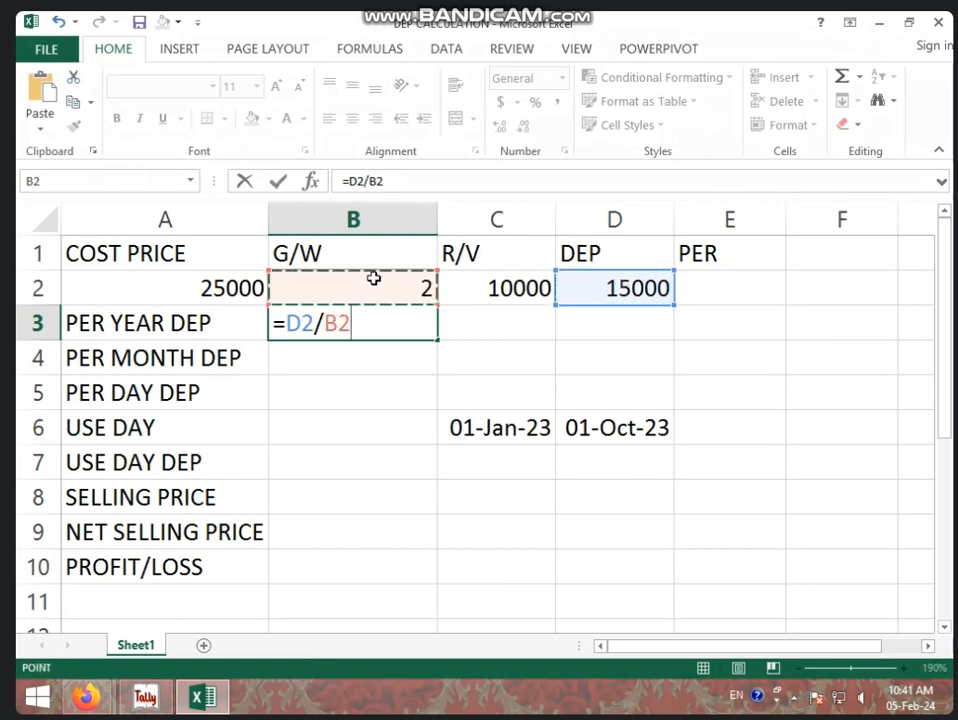
pyautogui.press('Return')
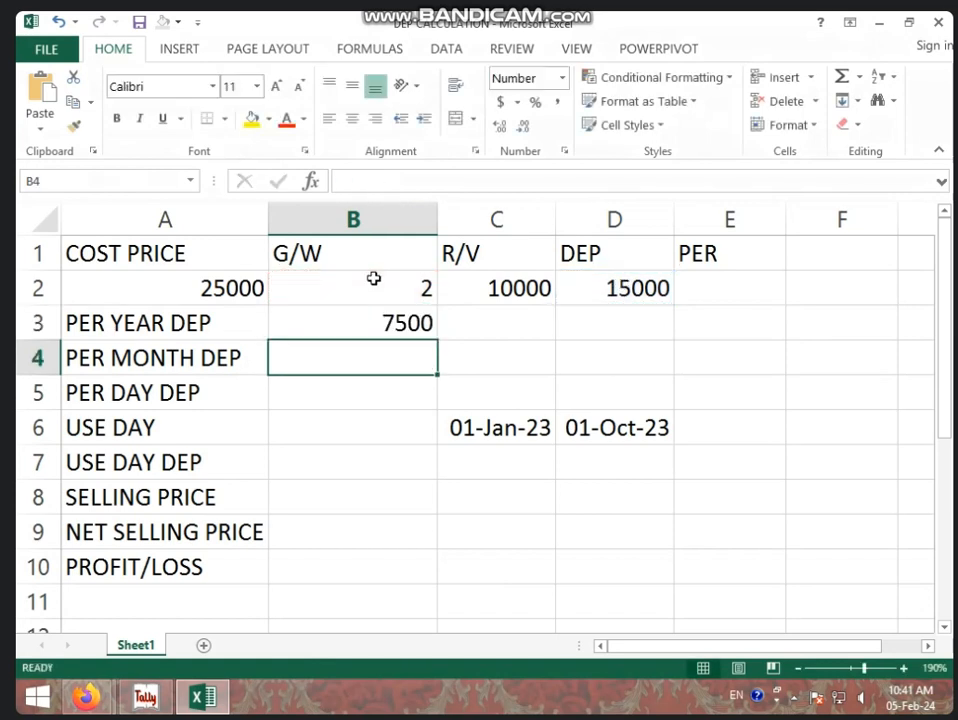
pyautogui.click(349, 325)
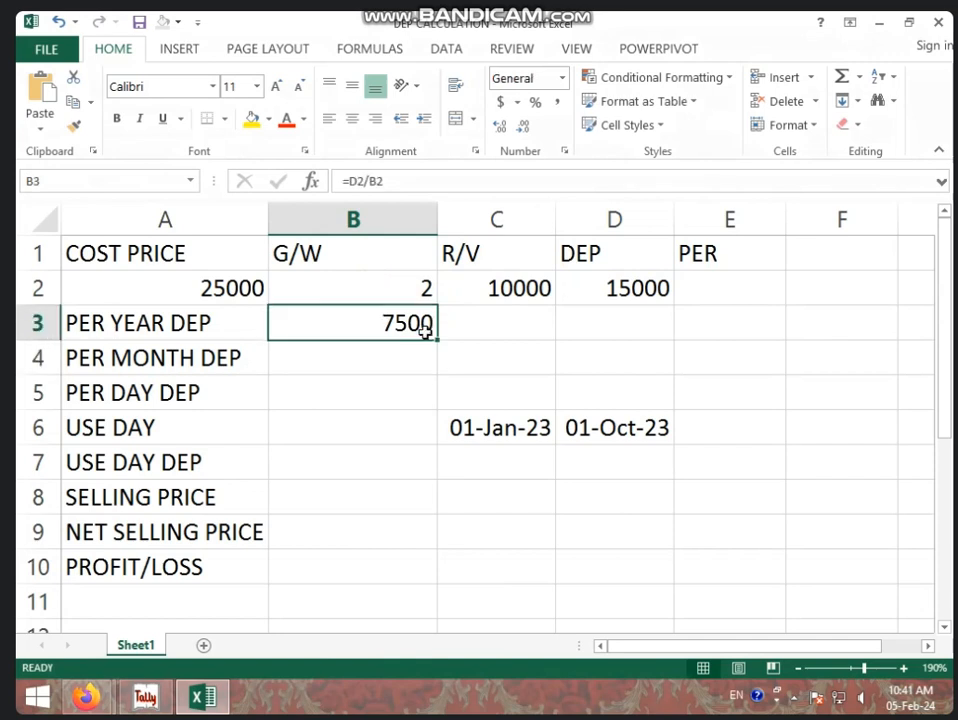
# Calculate PER MONTH DEP in B4 from the yearly depreciation with the formula =B3/12.
pyautogui.click(318, 359)
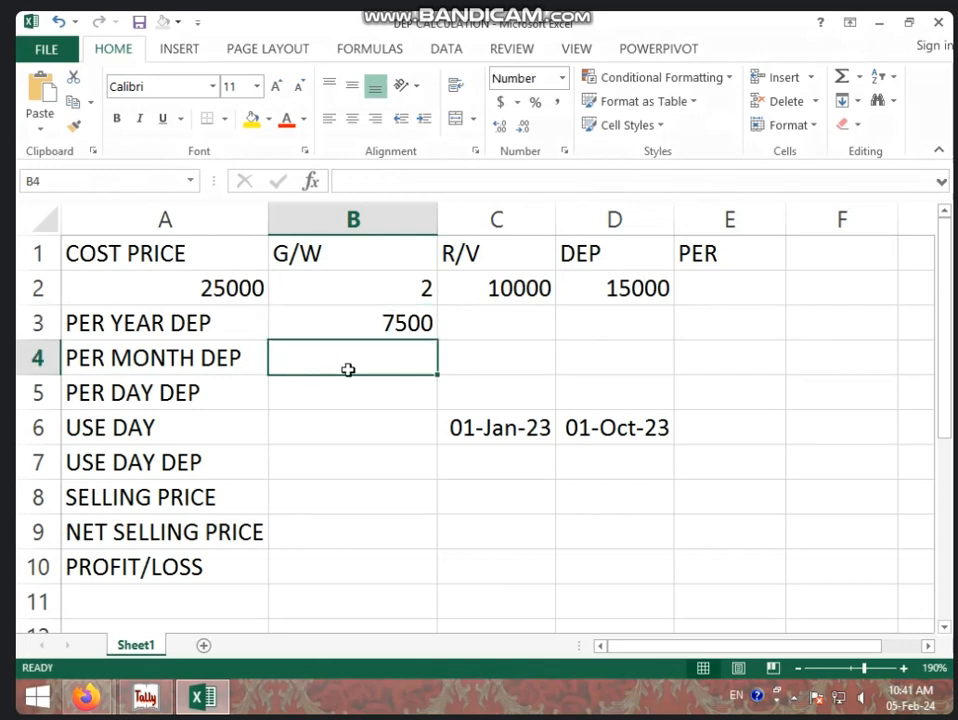
pyautogui.write('=')
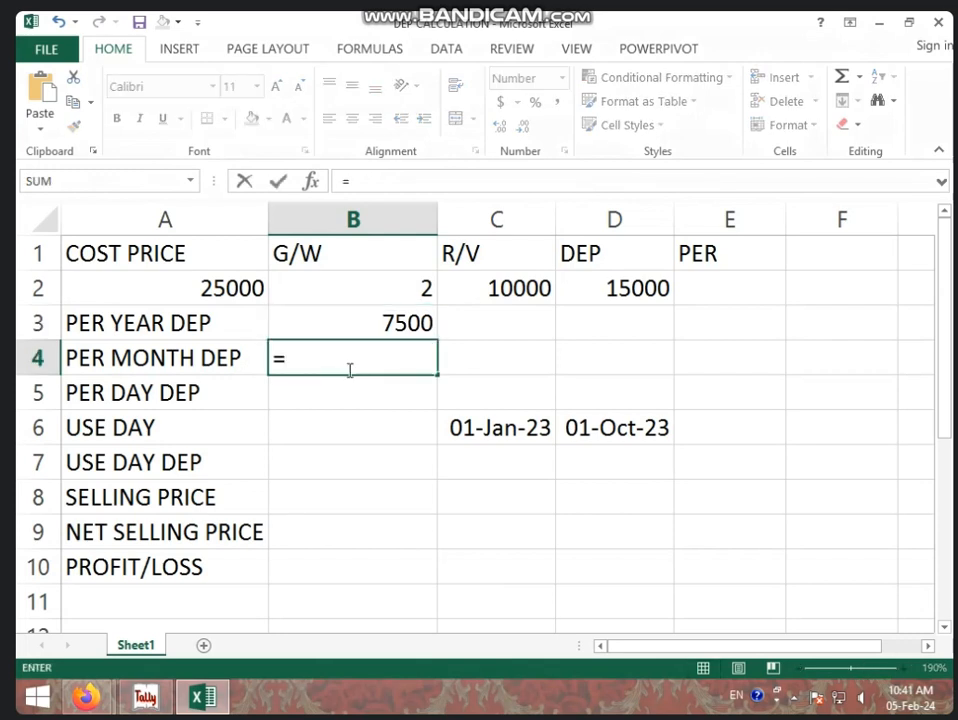
pyautogui.click(396, 323)
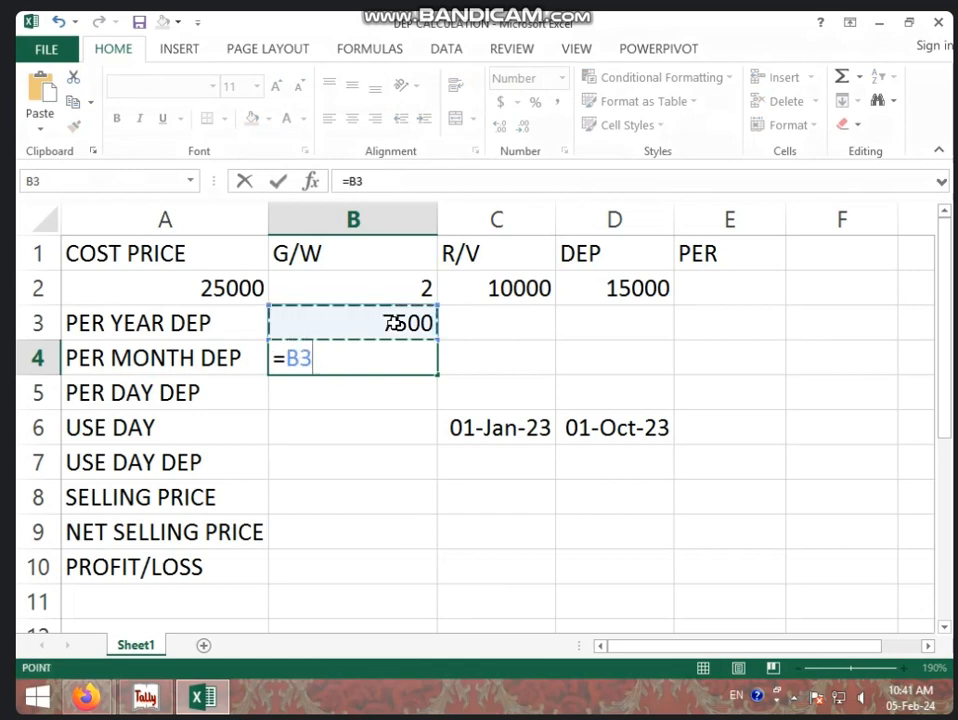
pyautogui.write('/12')
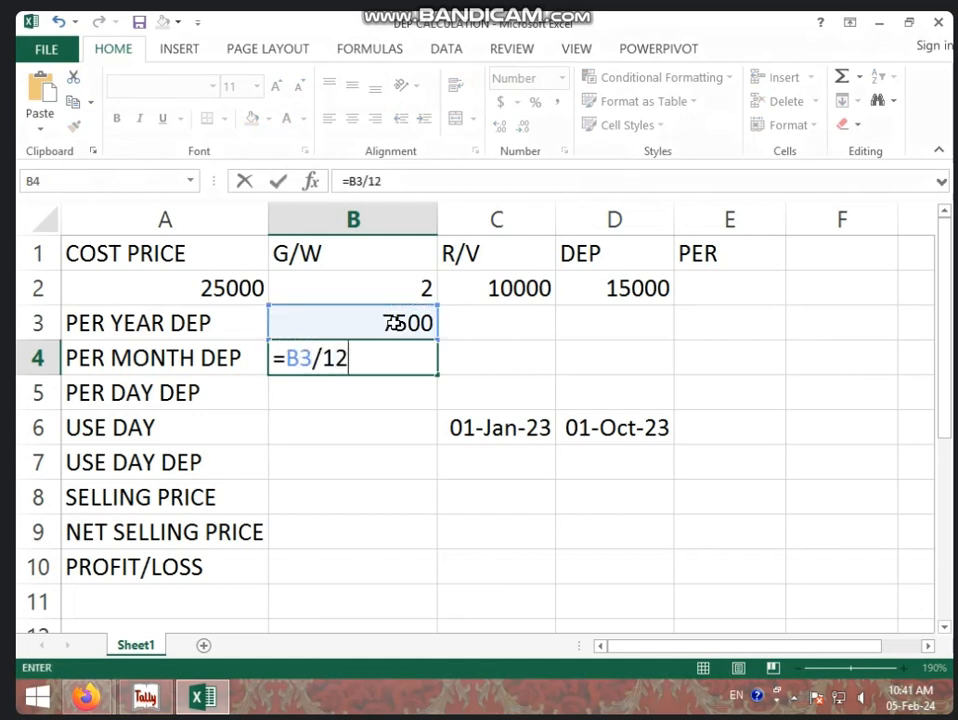
pyautogui.press('Return')
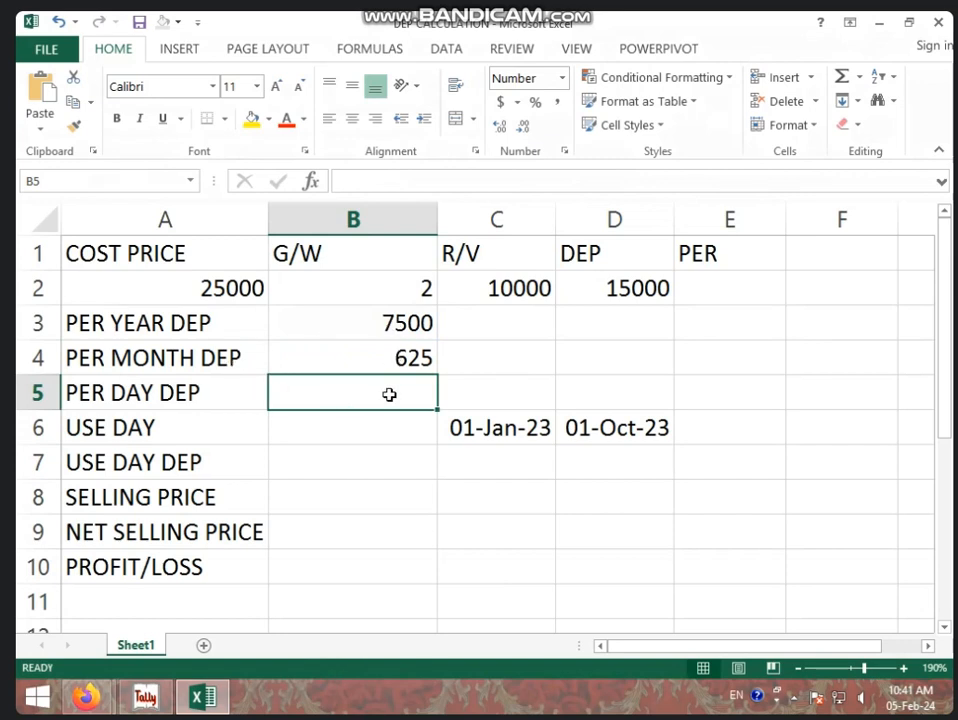
# Calculate PER DAY DEP in B5 from the yearly depreciation with the formula =B3/365.
pyautogui.write('=')
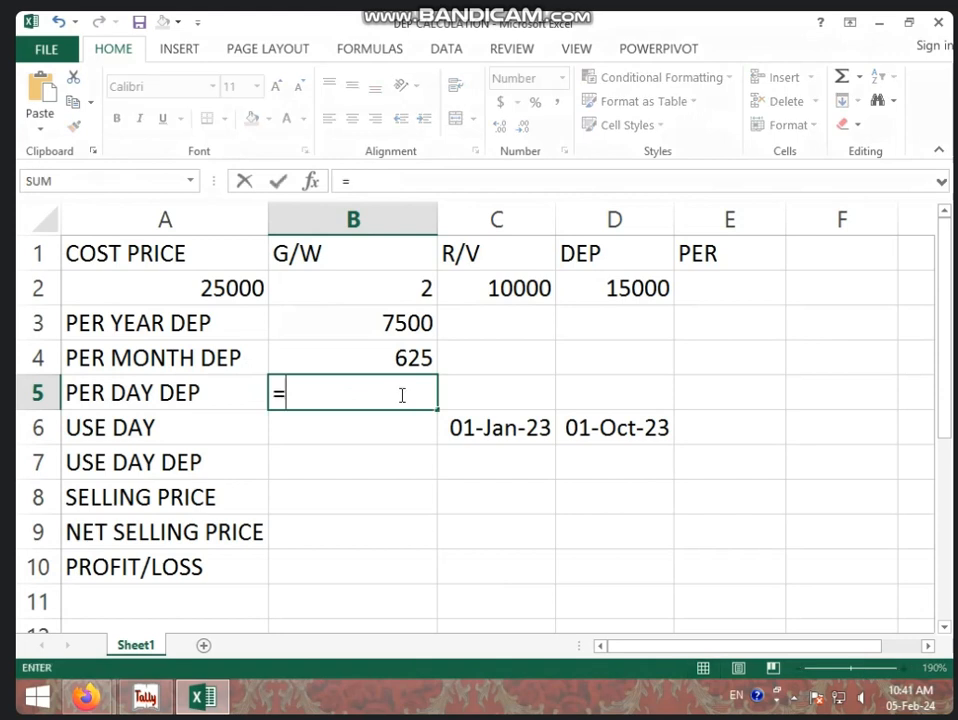
pyautogui.click(400, 322)
pyautogui.write('/365')
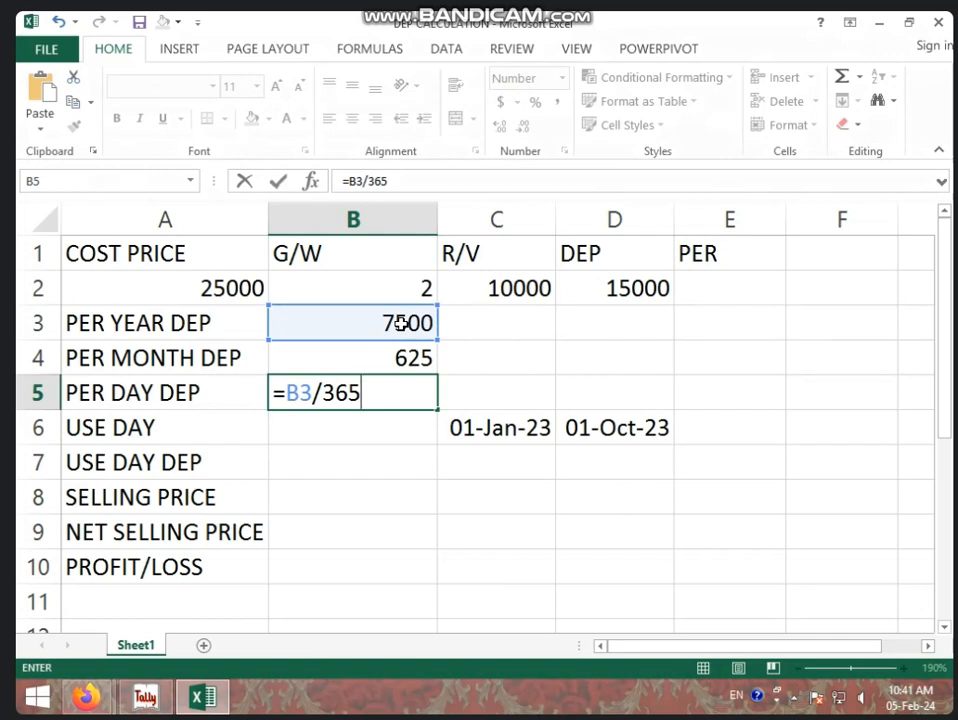
pyautogui.press('Return')
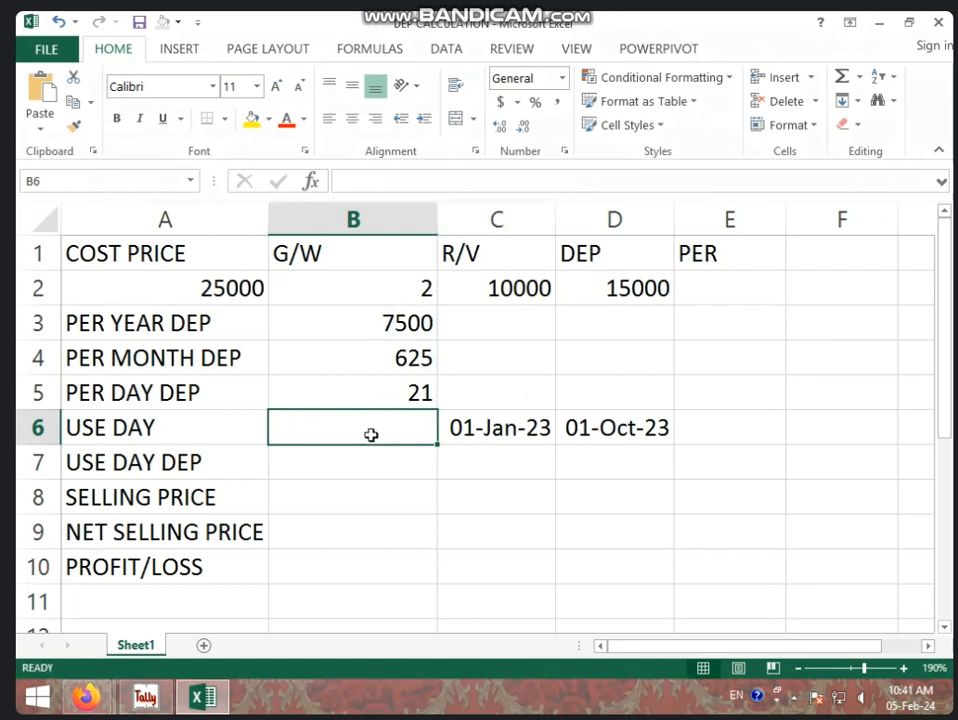
# Calculate USE DAY in B6 as the end date minus the start date with the formula =D6-C6.
pyautogui.click(494, 427)
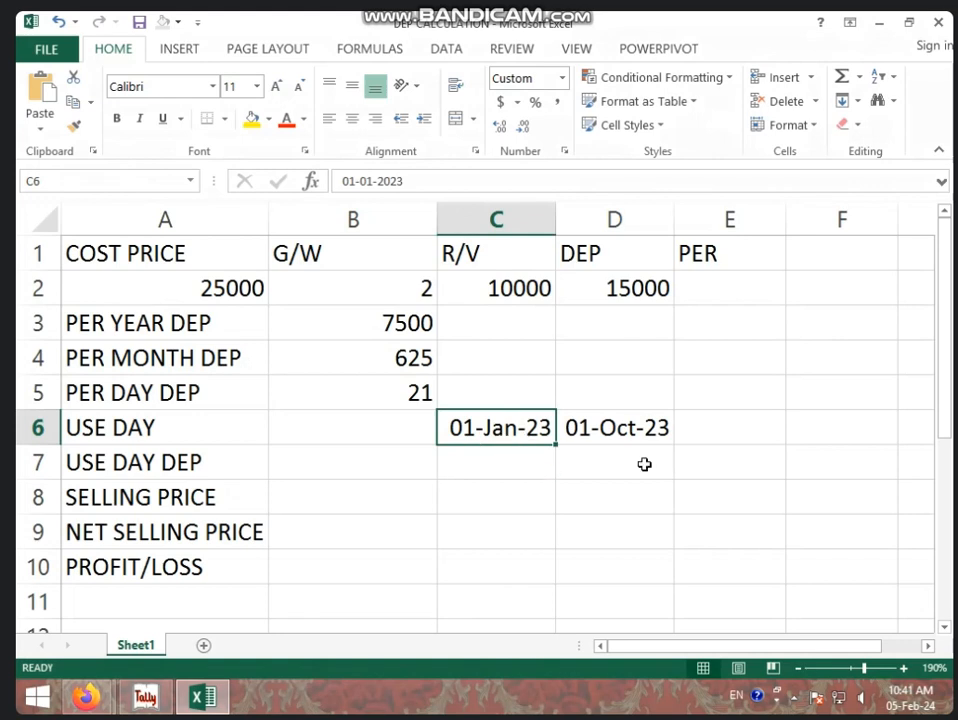
pyautogui.click(618, 424)
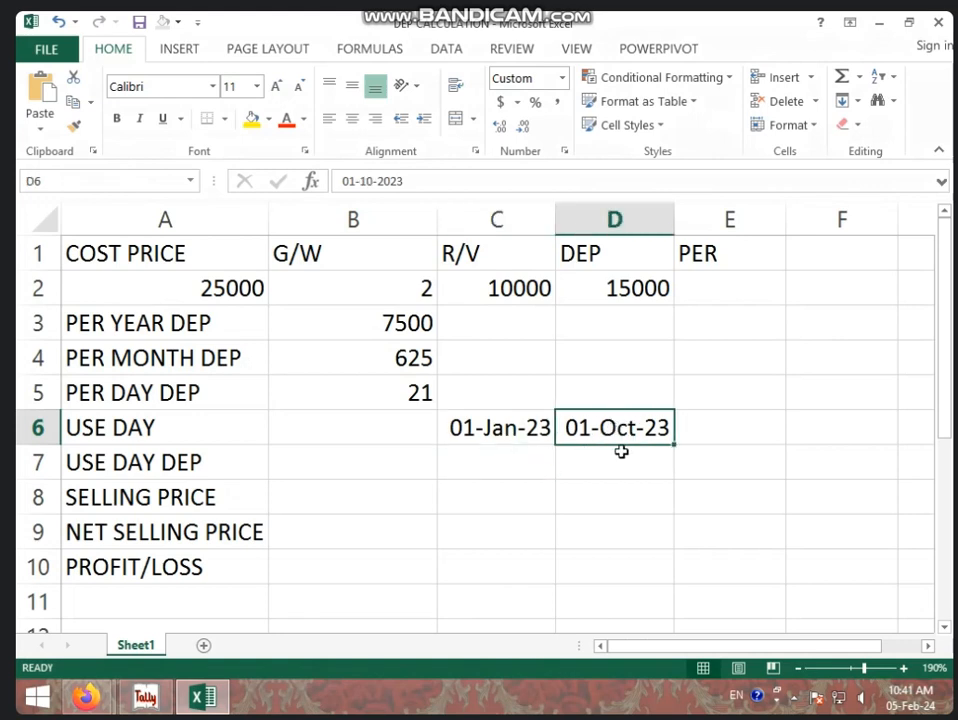
pyautogui.click(427, 436)
pyautogui.write('=')
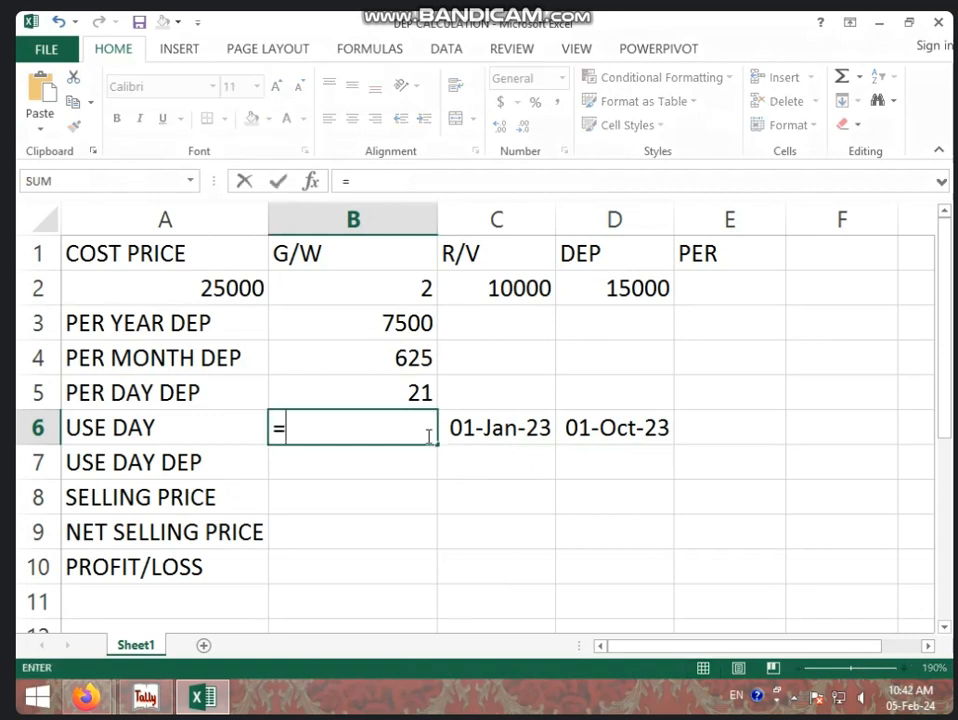
pyautogui.click(636, 433)
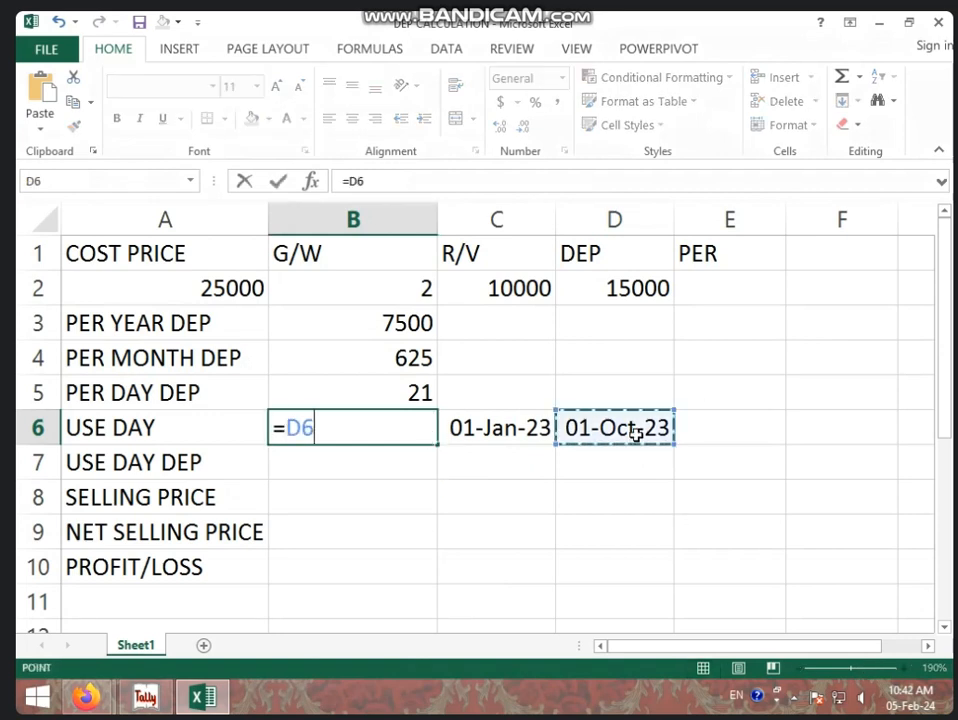
pyautogui.write('-')
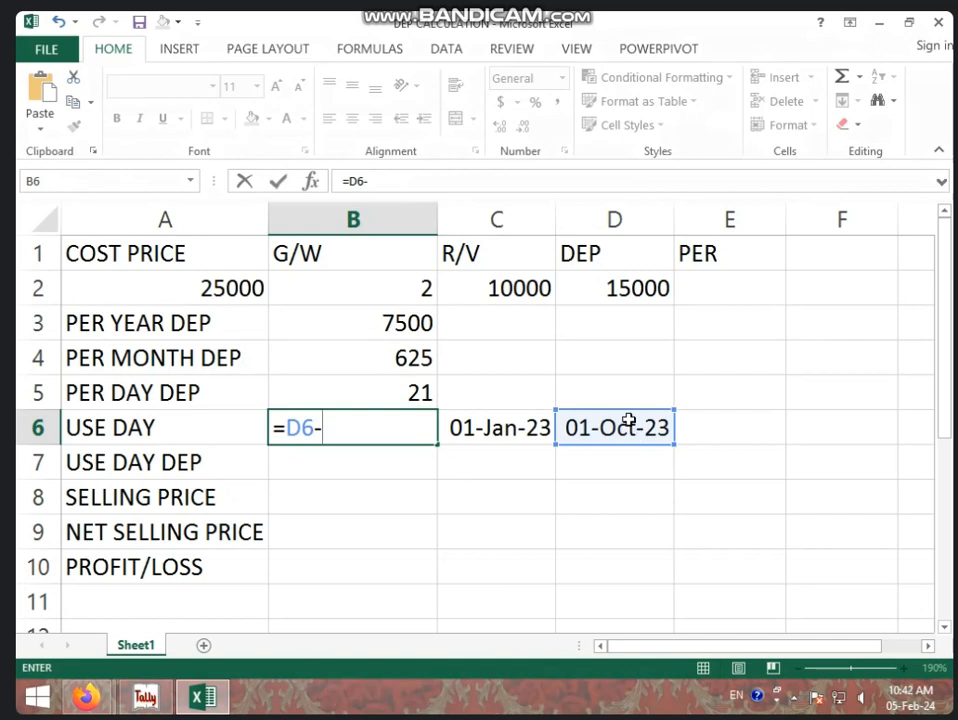
pyautogui.click(522, 428)
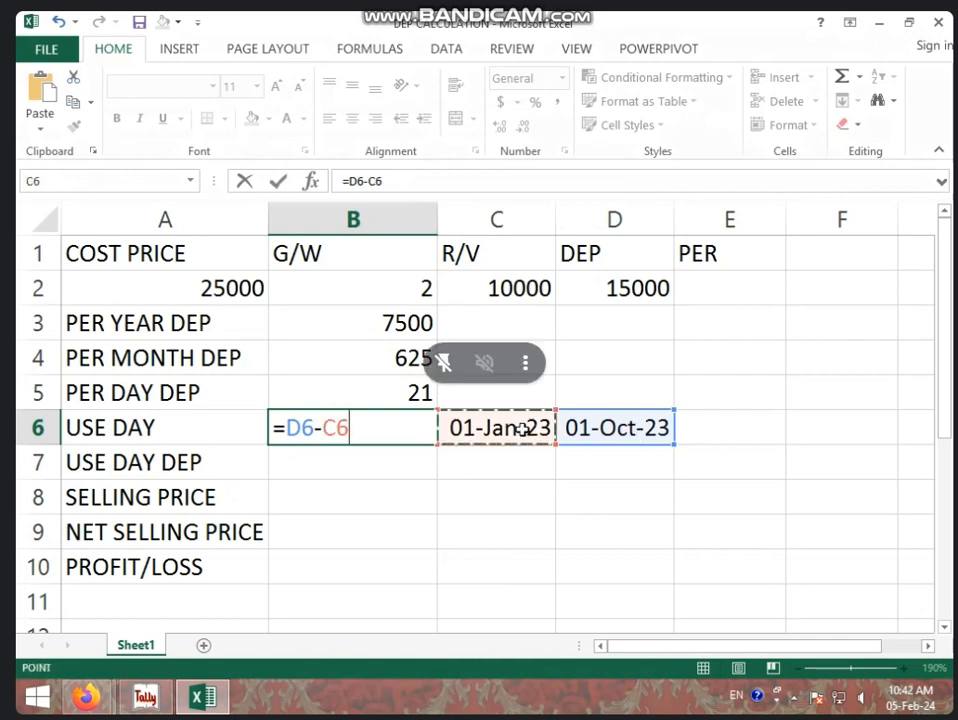
pyautogui.press('Return')
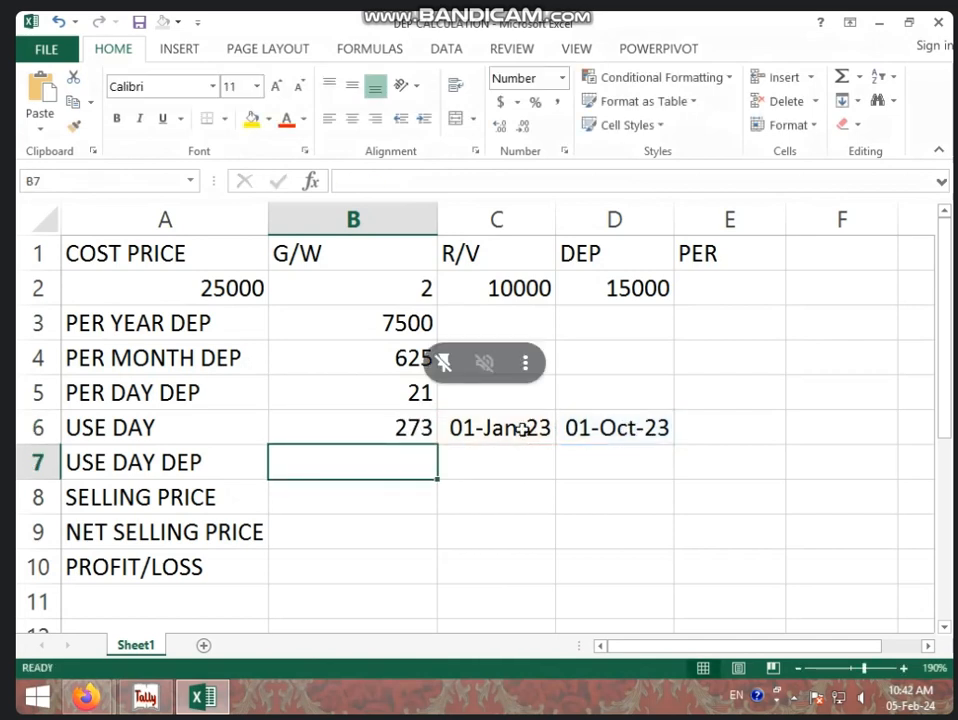
pyautogui.click(355, 435)
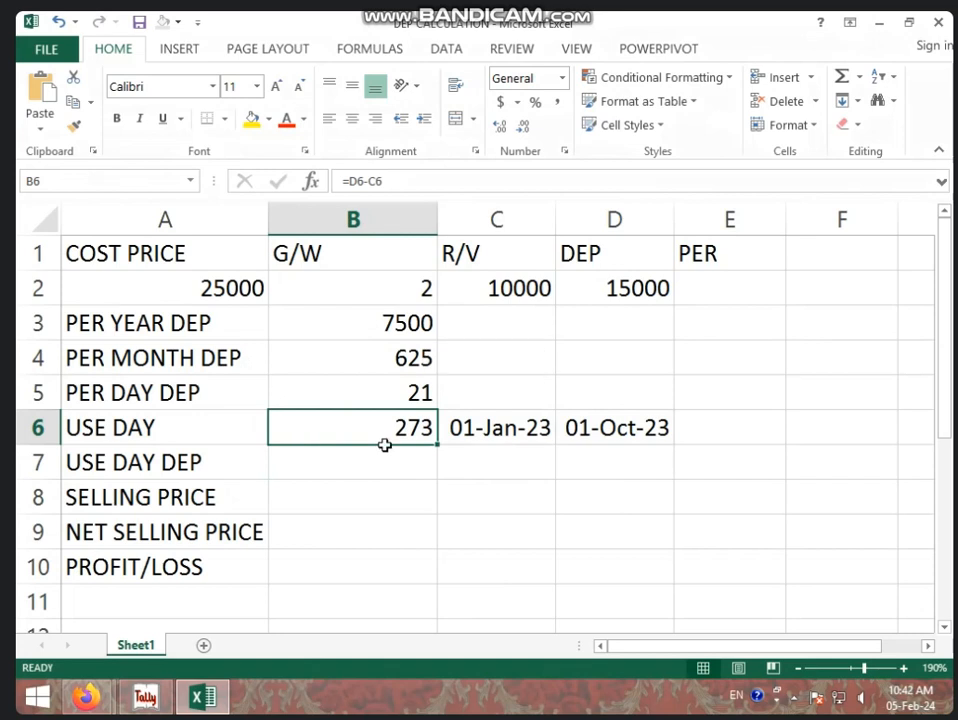
# Calculate USE DAY DEP in B7 by multiplying the per-day depreciation by the days used with the formula =B5*B6.
pyautogui.click(327, 461)
pyautogui.click(383, 393)
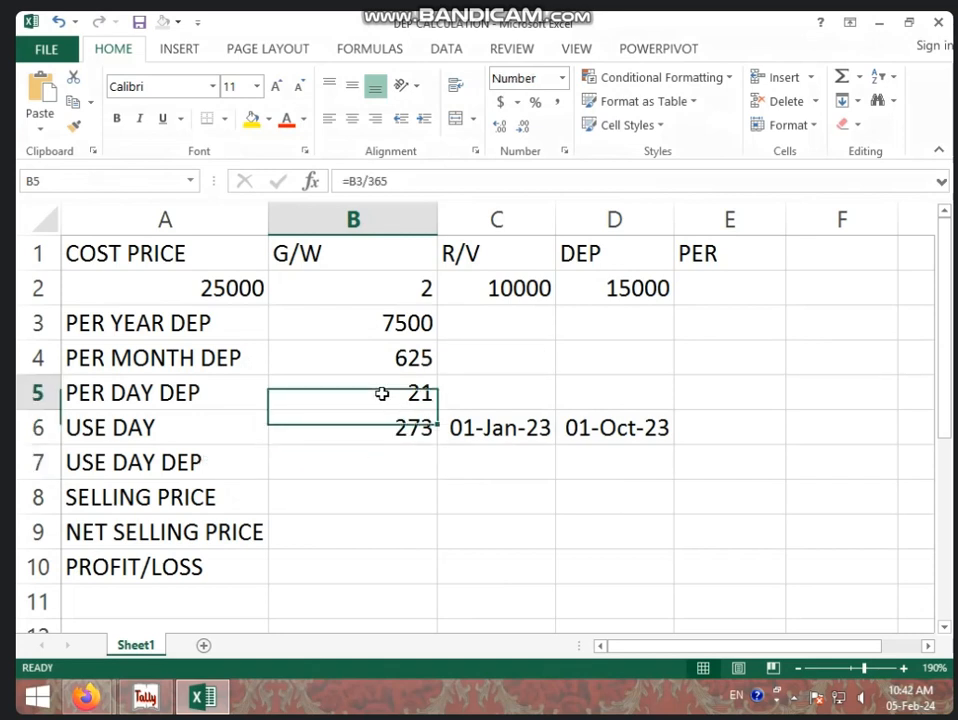
pyautogui.click(381, 429)
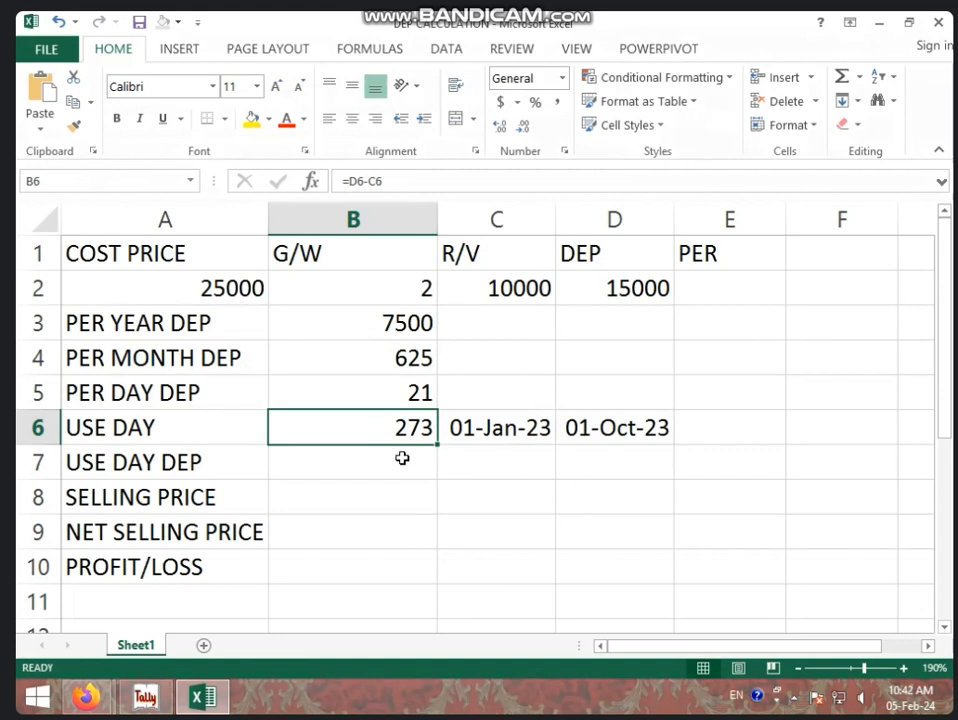
pyautogui.click(402, 458)
pyautogui.write('=')
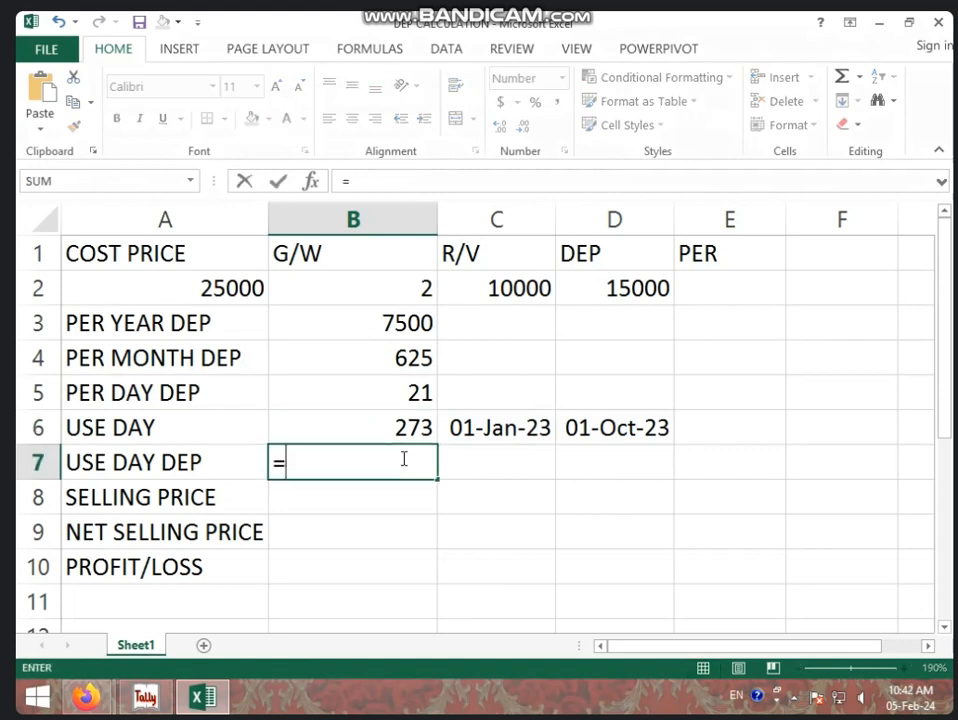
pyautogui.click(396, 392)
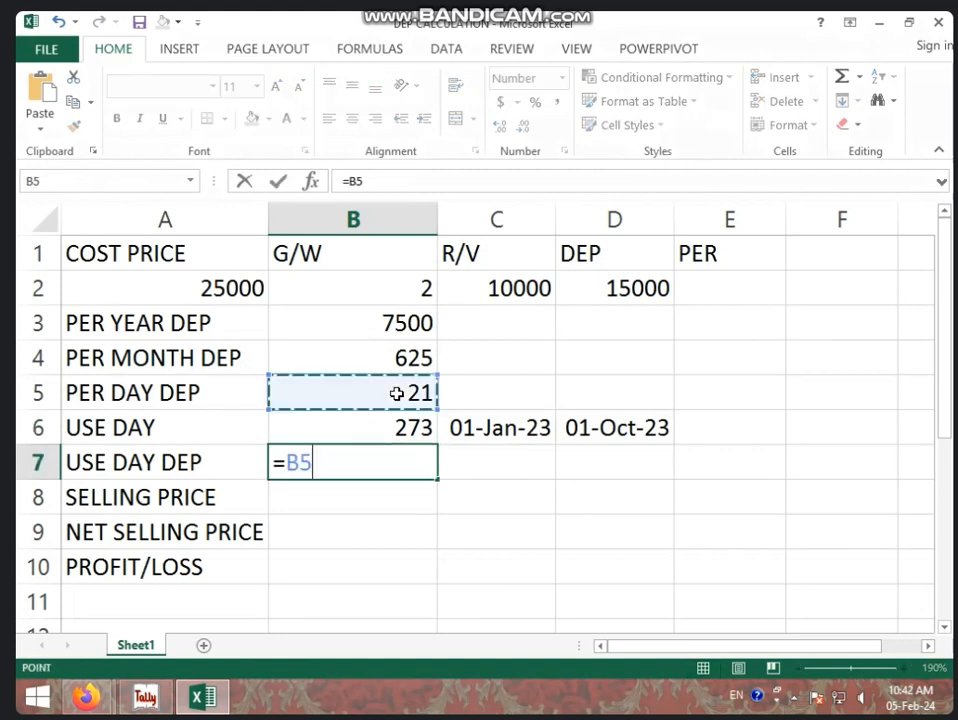
pyautogui.write('*')
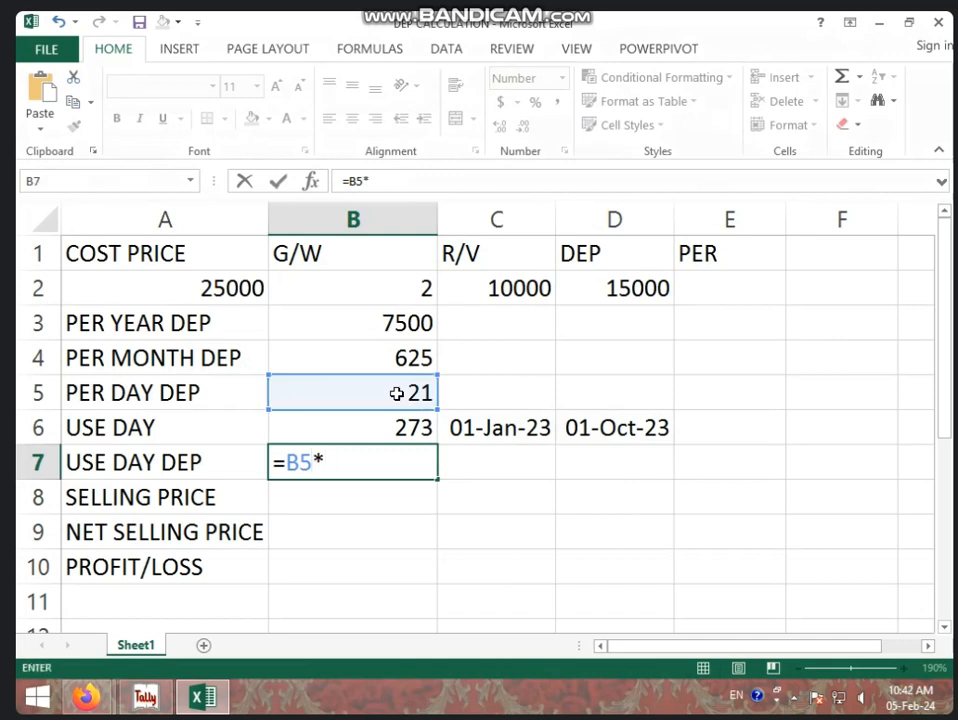
pyautogui.click(399, 426)
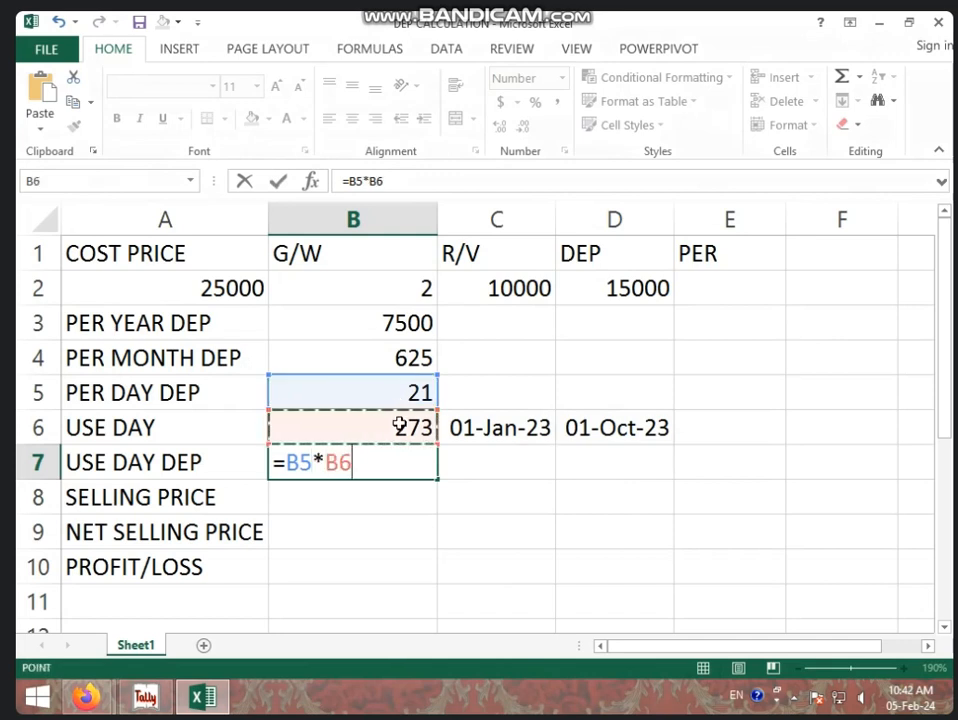
pyautogui.press('Return')
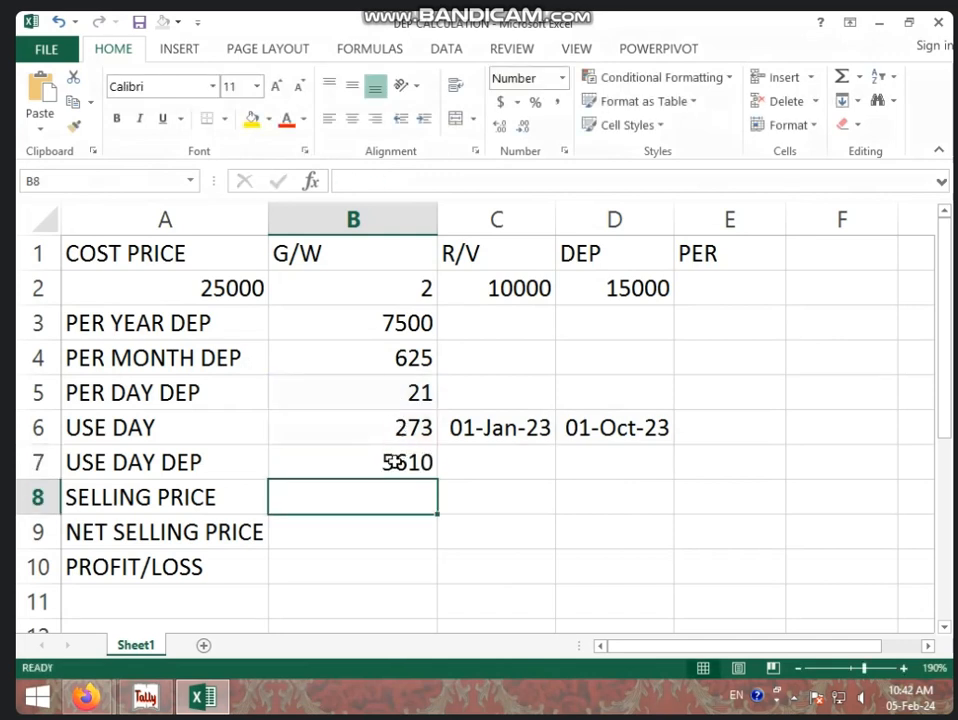
pyautogui.click(397, 461)
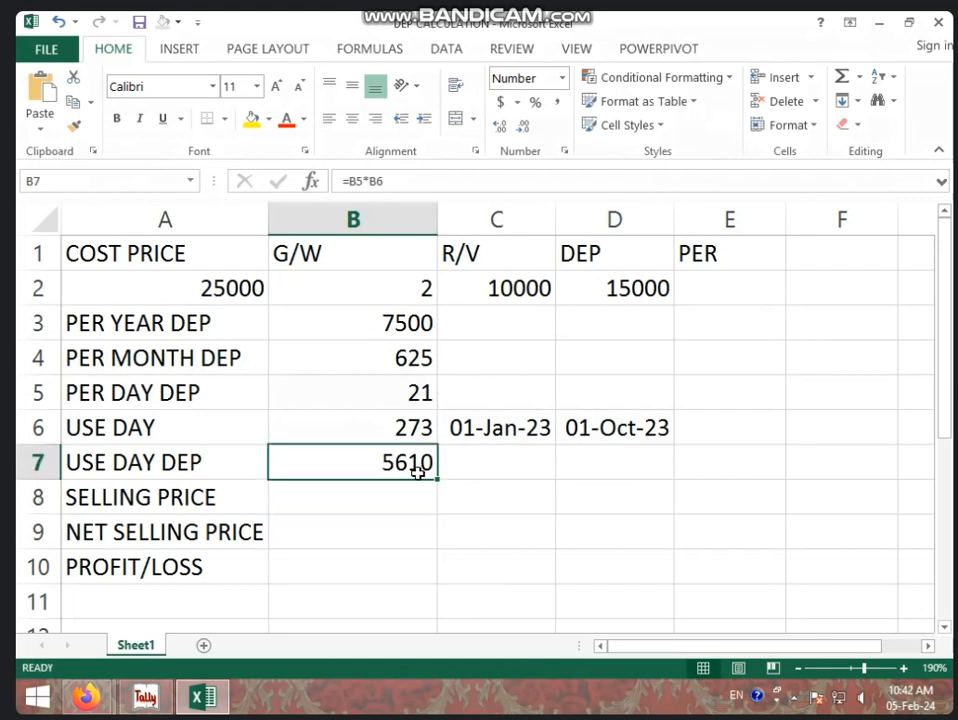
# Calculate SELLING PRICE in B8 as cost price minus the depreciation for the days used with the formula =A2-B7.
pyautogui.click(373, 498)
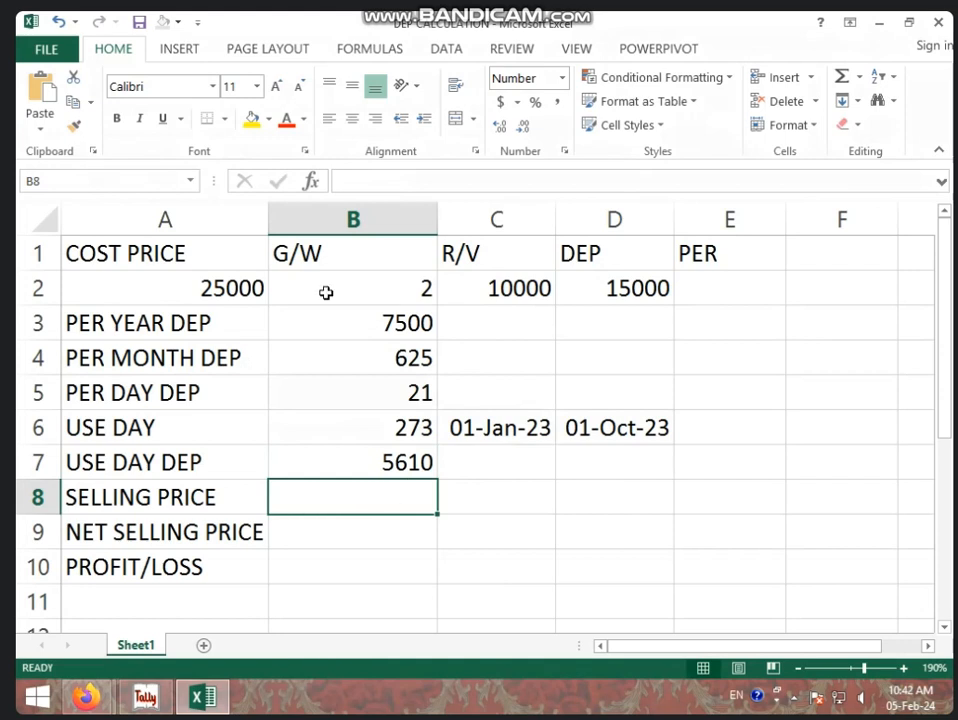
pyautogui.click(463, 427)
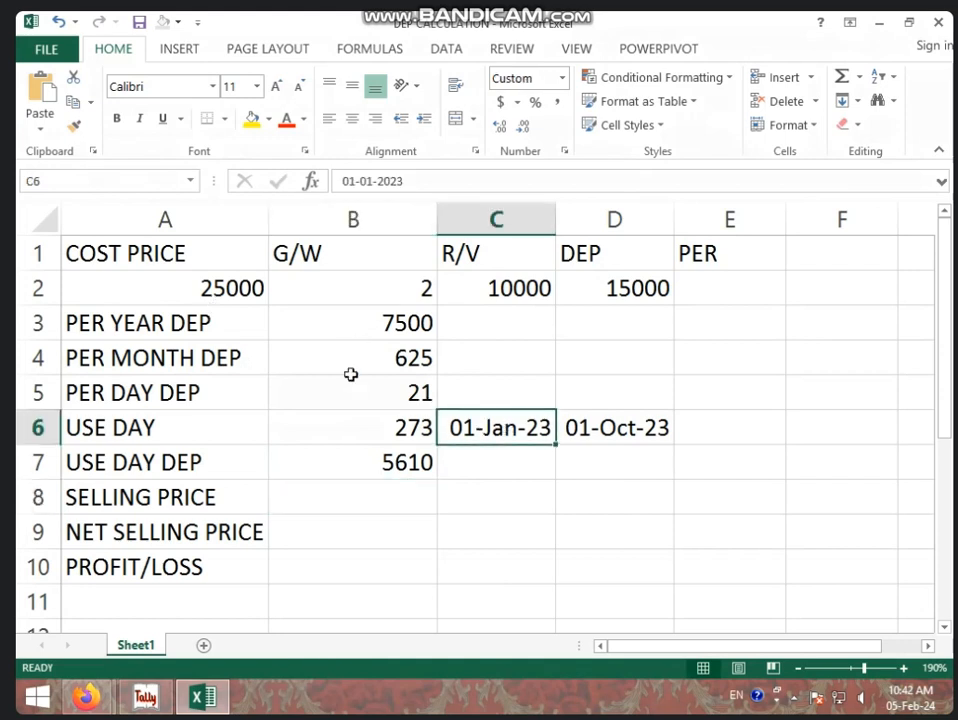
pyautogui.click(199, 296)
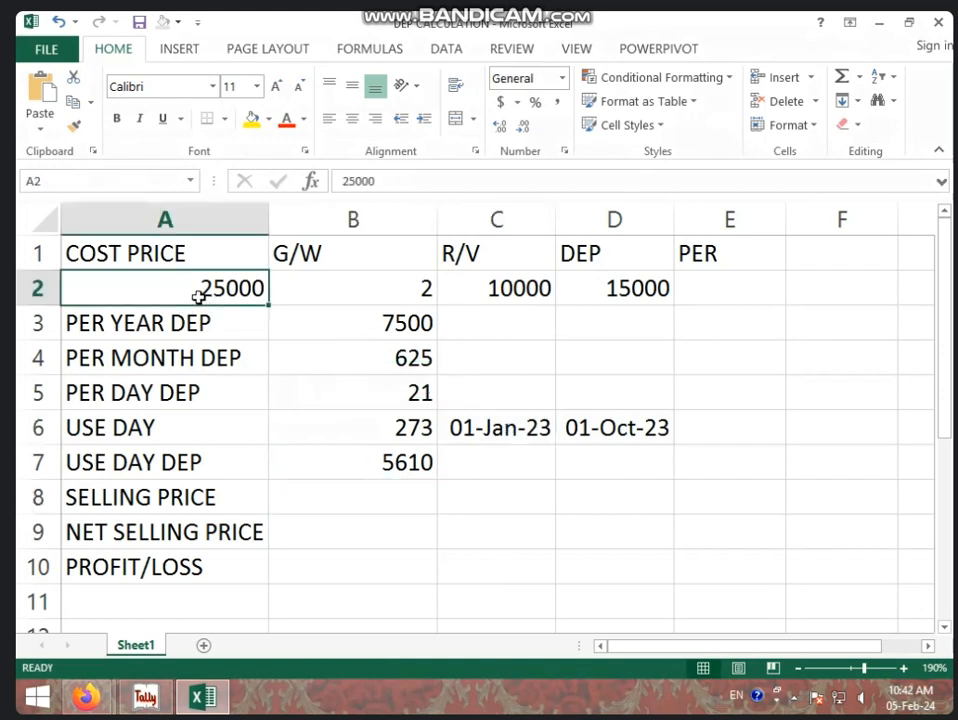
pyautogui.click(582, 424)
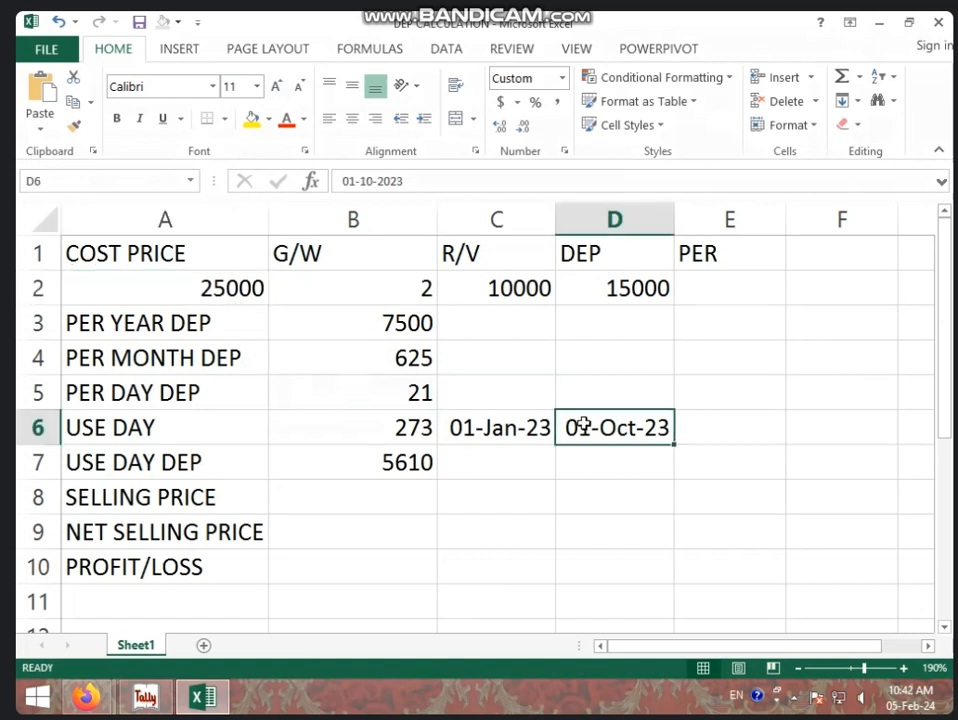
pyautogui.click(408, 430)
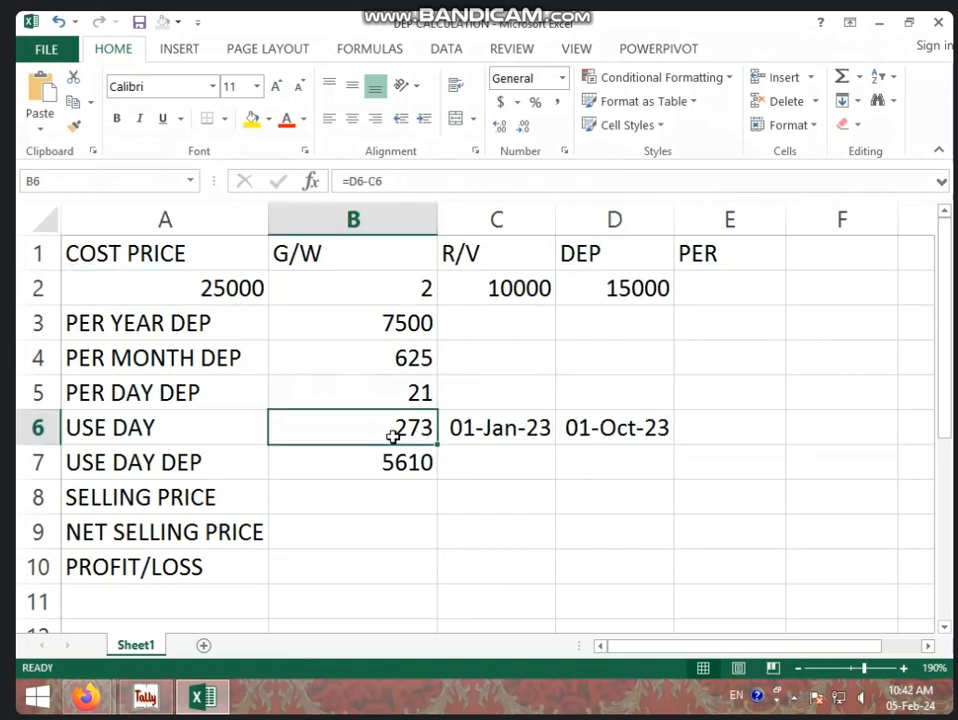
pyautogui.click(407, 469)
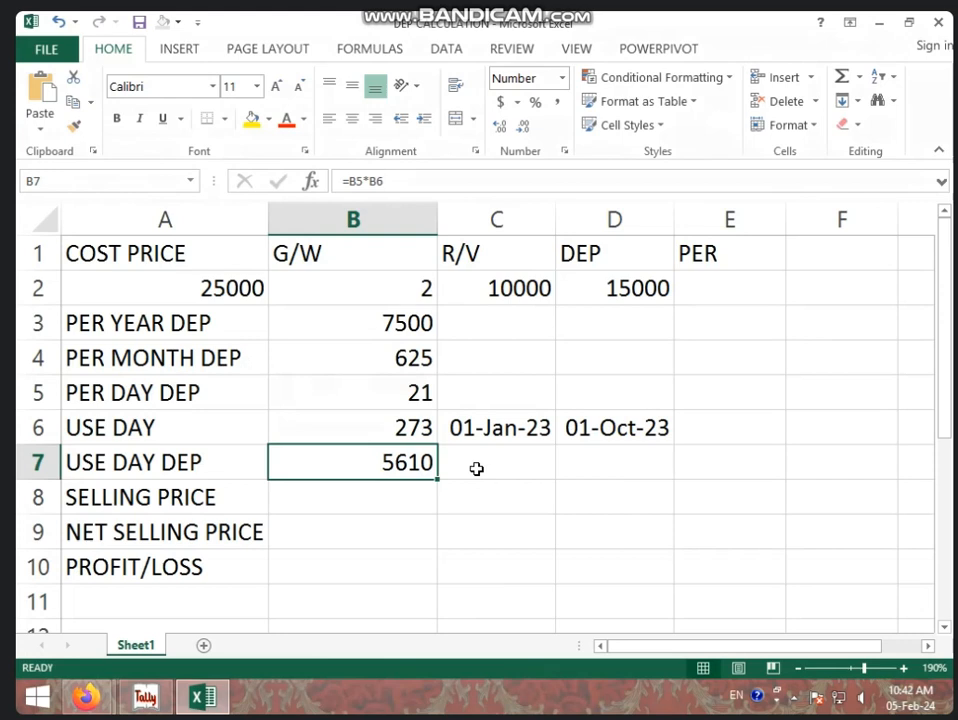
pyautogui.click(415, 486)
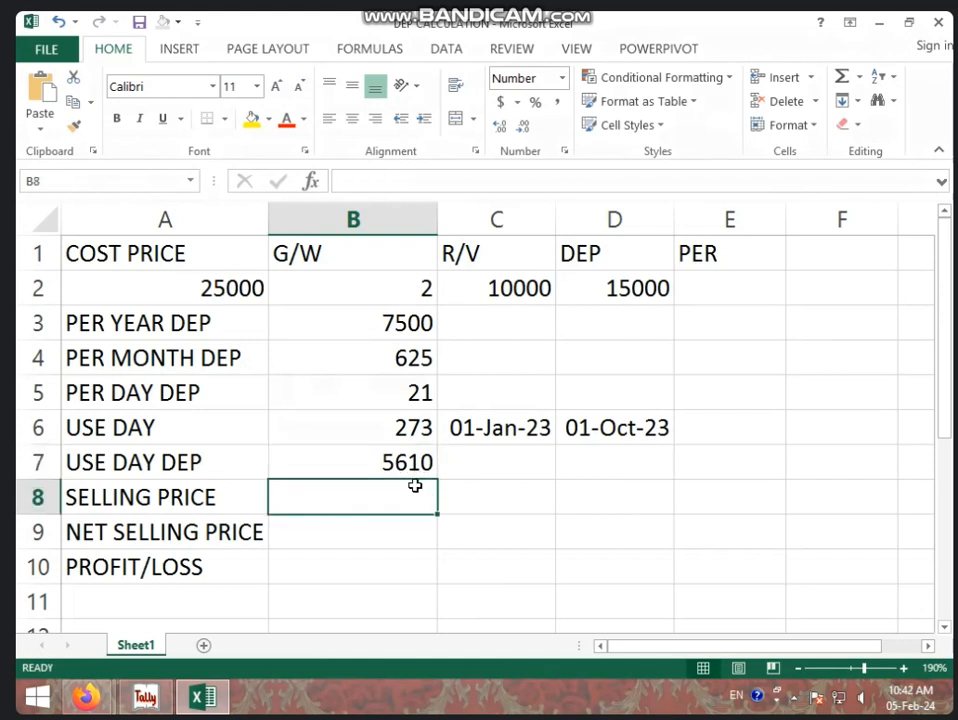
pyautogui.write('=')
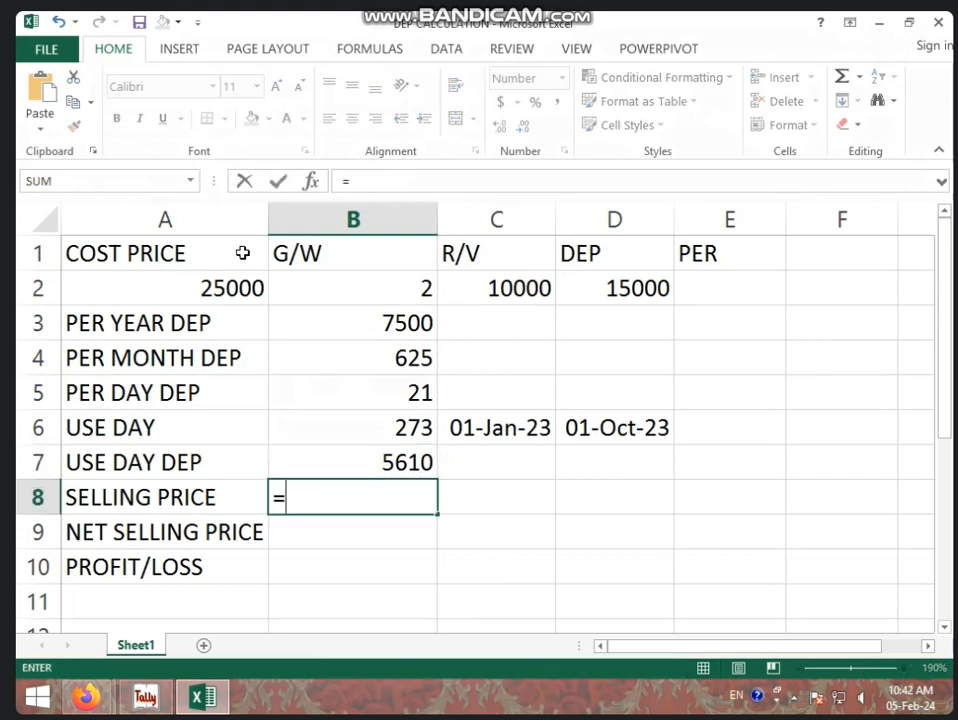
pyautogui.click(220, 287)
pyautogui.write('-')
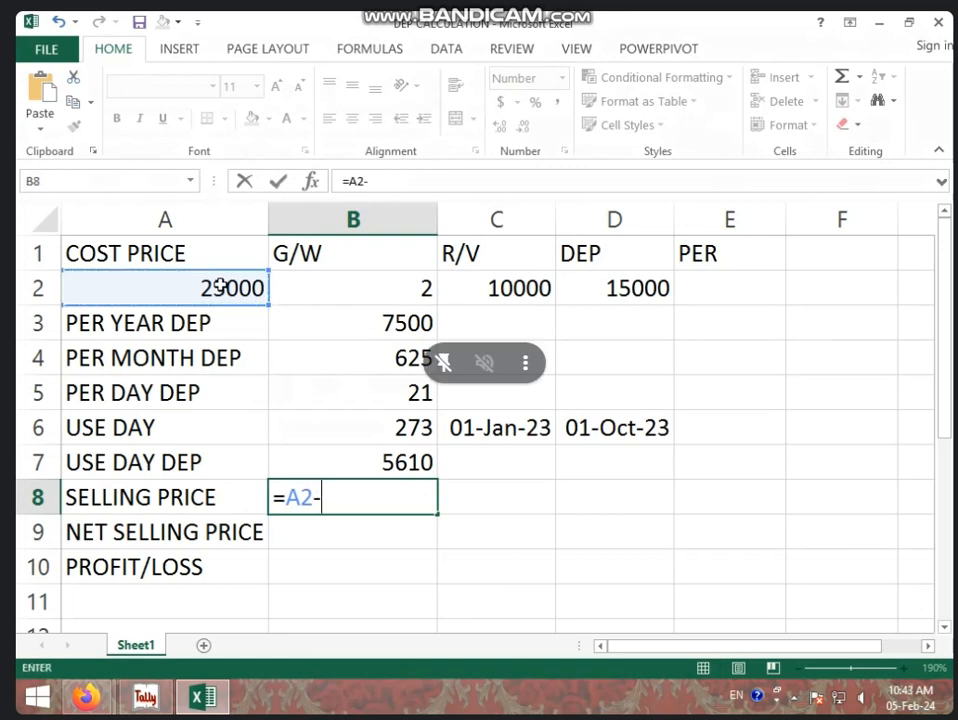
pyautogui.click(377, 456)
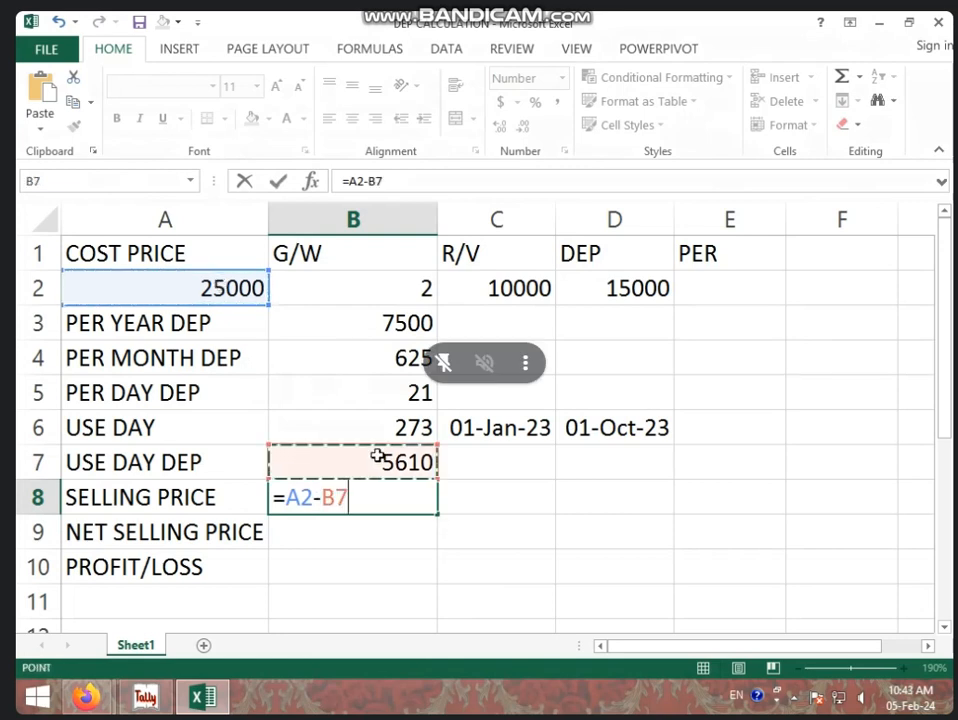
pyautogui.press('Return')
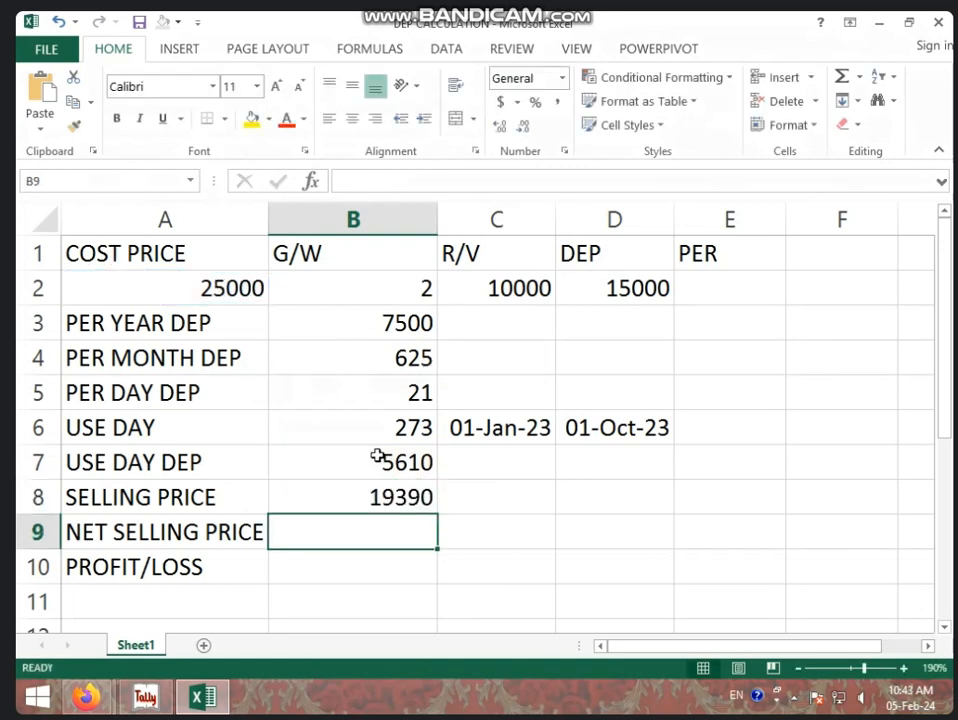
pyautogui.click(378, 492)
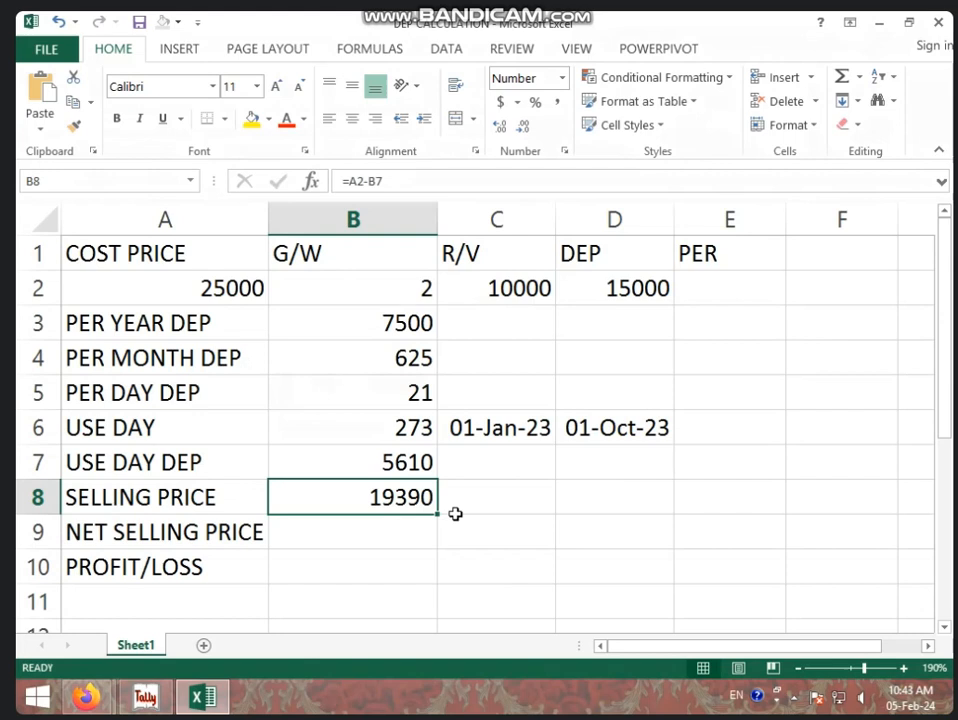
# Enter 19000 as the NET SELLING PRICE in B9.
pyautogui.click(351, 541)
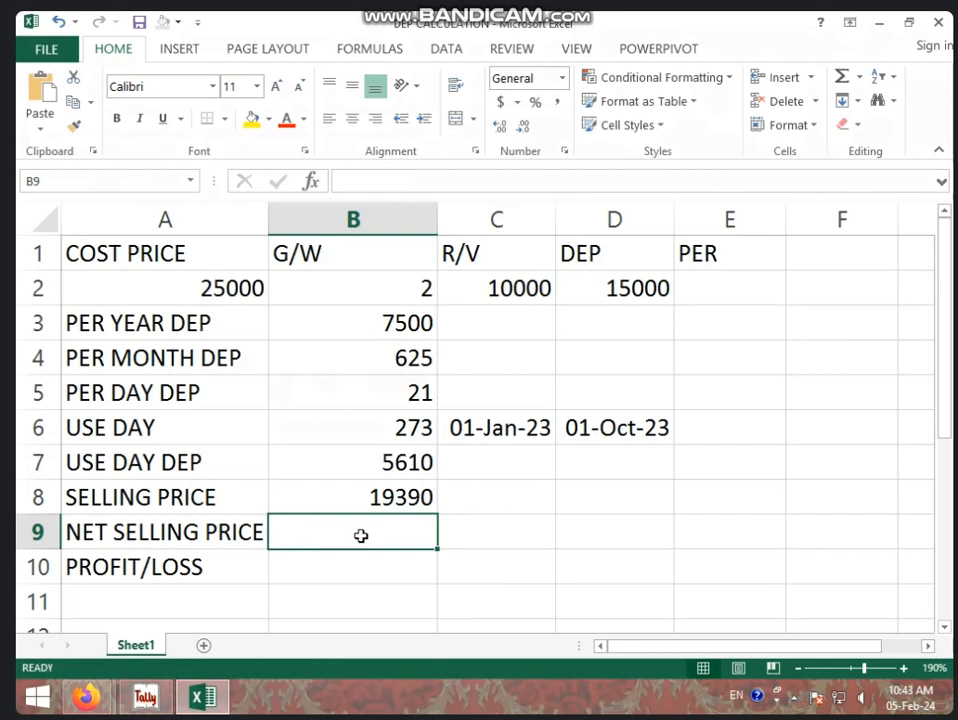
pyautogui.write('19000')
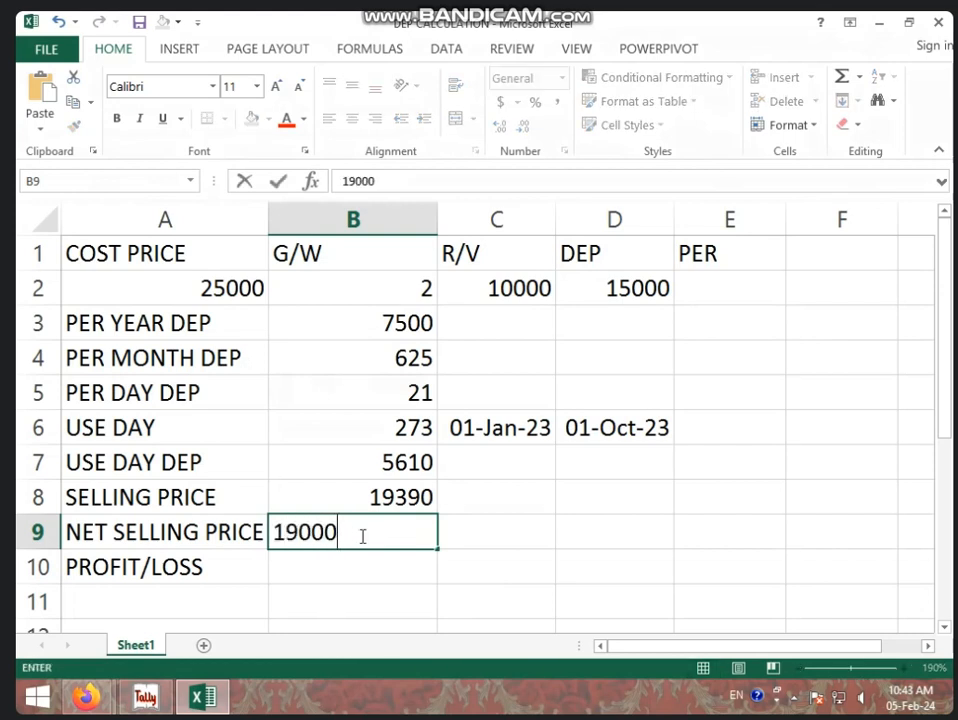
pyautogui.press('Return')
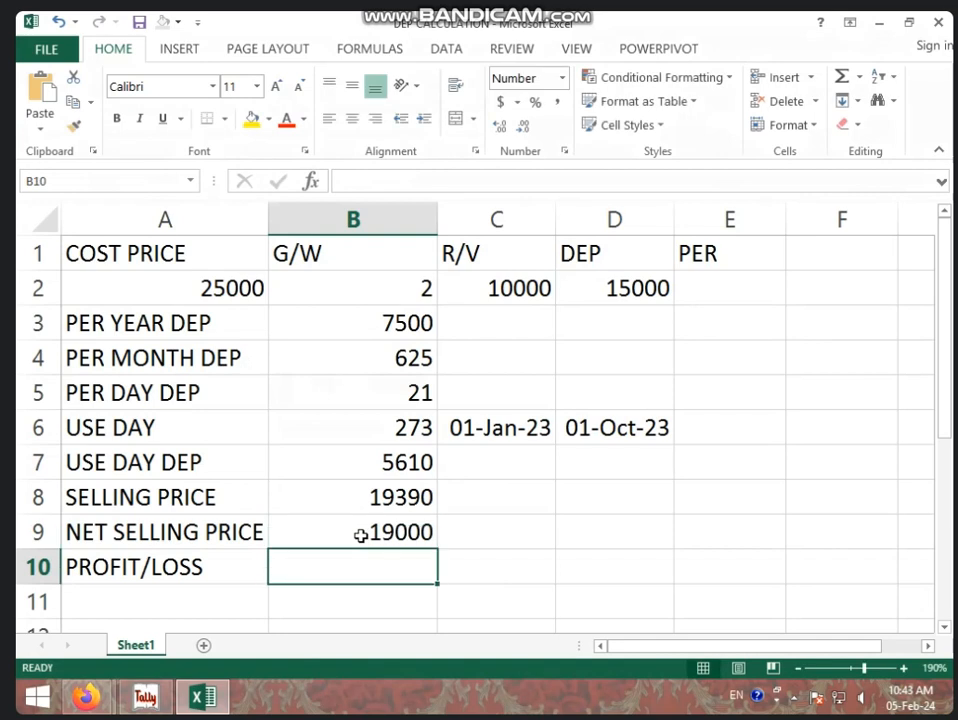
# Calculate PROFIT/LOSS in B10 as net selling price minus selling price with the formula =B9-B8.
pyautogui.write('=')
pyautogui.click(385, 537)
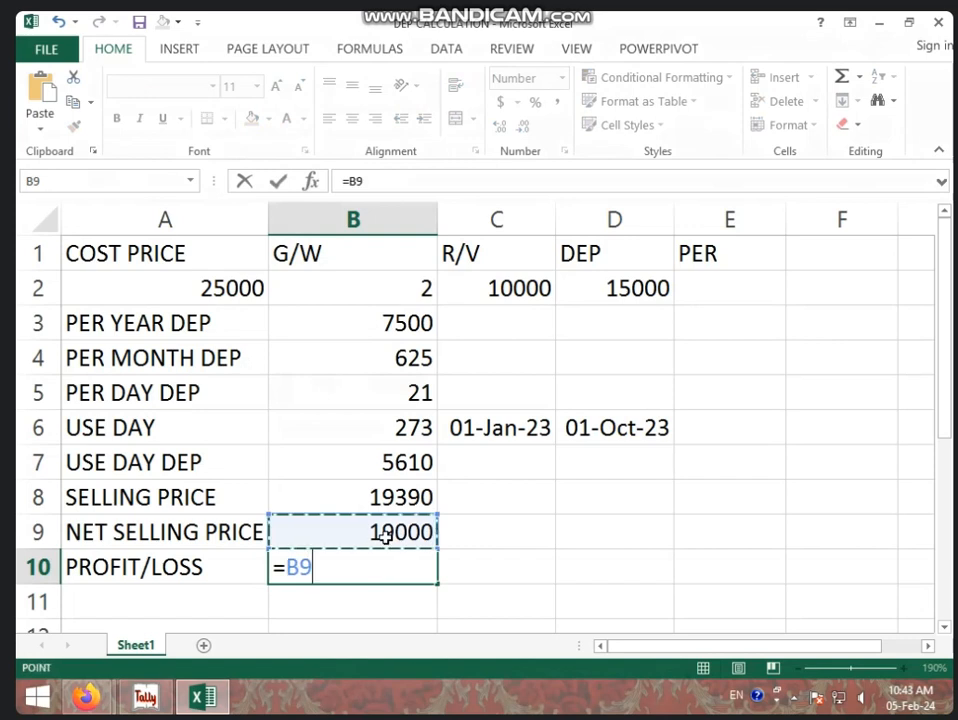
pyautogui.write('-')
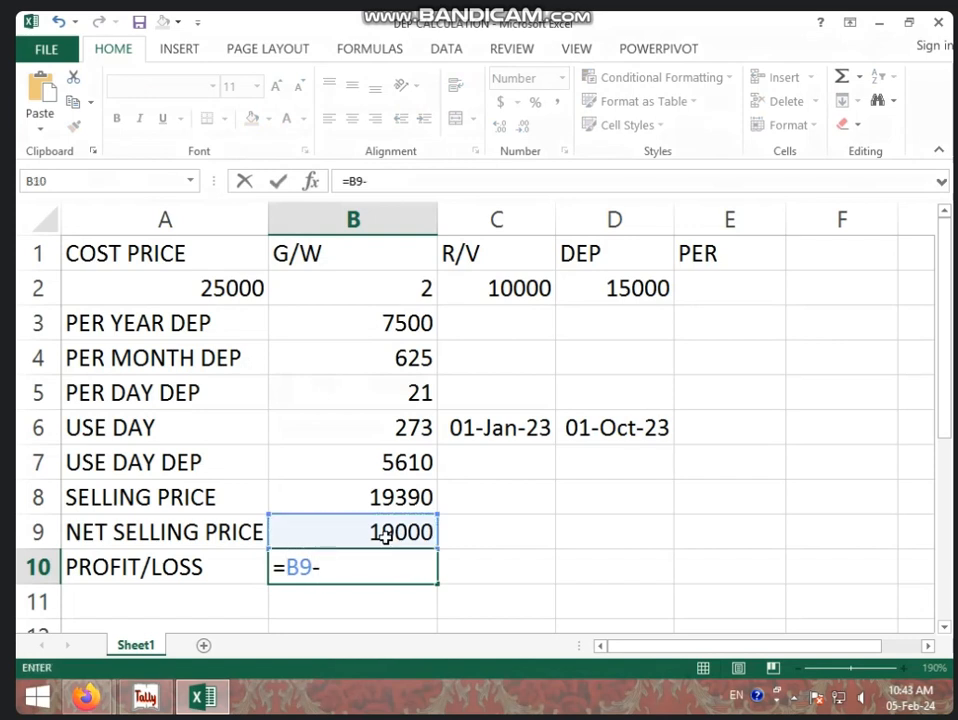
pyautogui.click(373, 507)
pyautogui.press('Return')
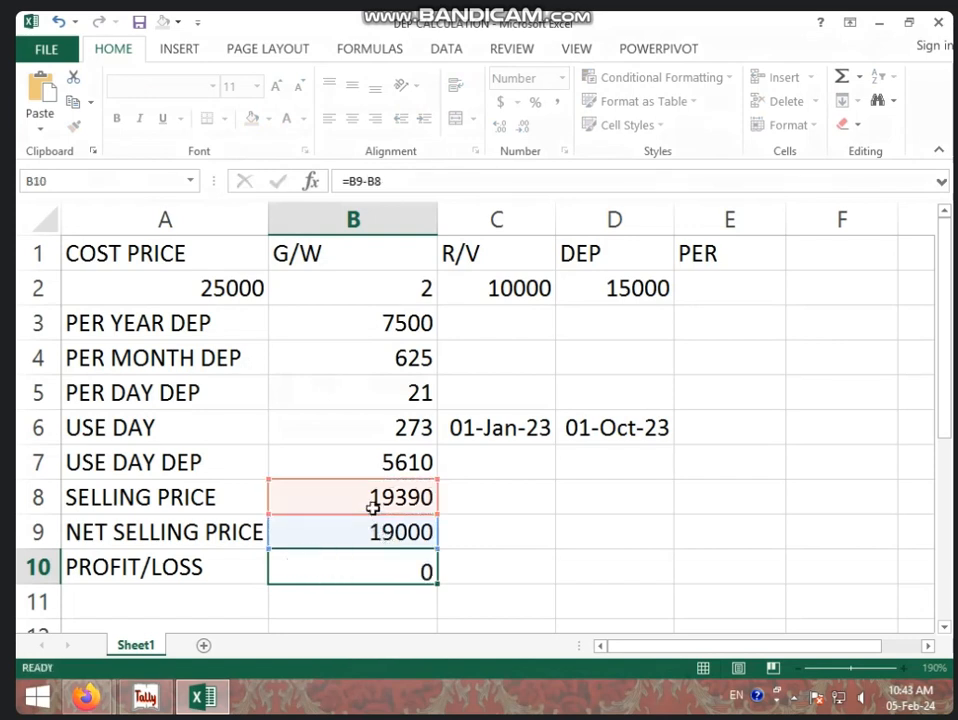
pyautogui.click(376, 568)
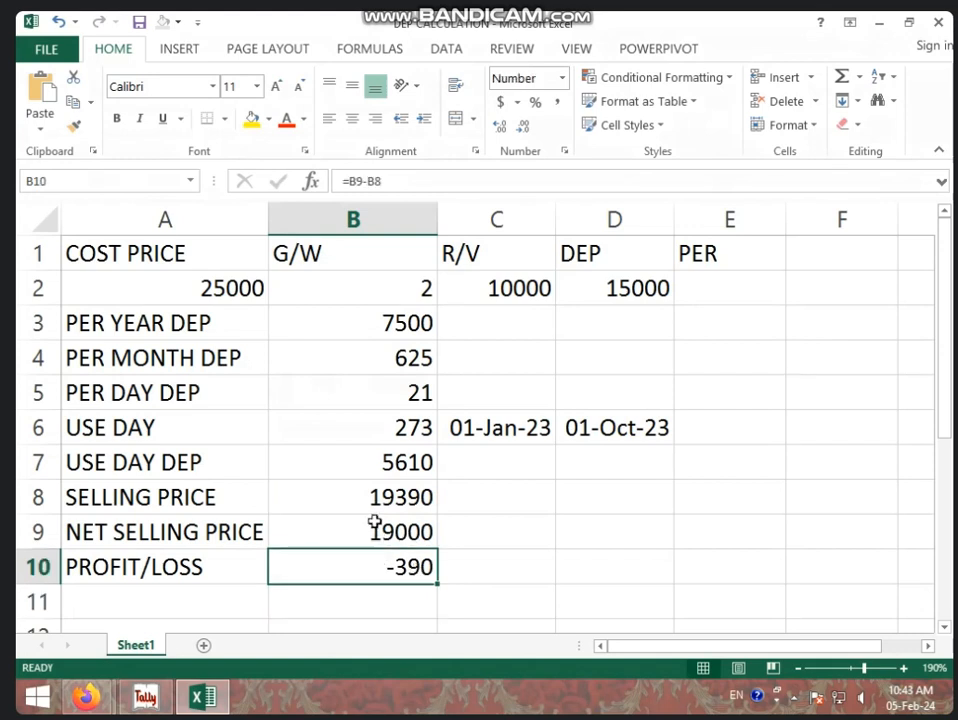
# Try a NET SELLING PRICE of 19500 in B9 to see its effect on the profit or loss.
pyautogui.click(384, 534)
pyautogui.write('195000')
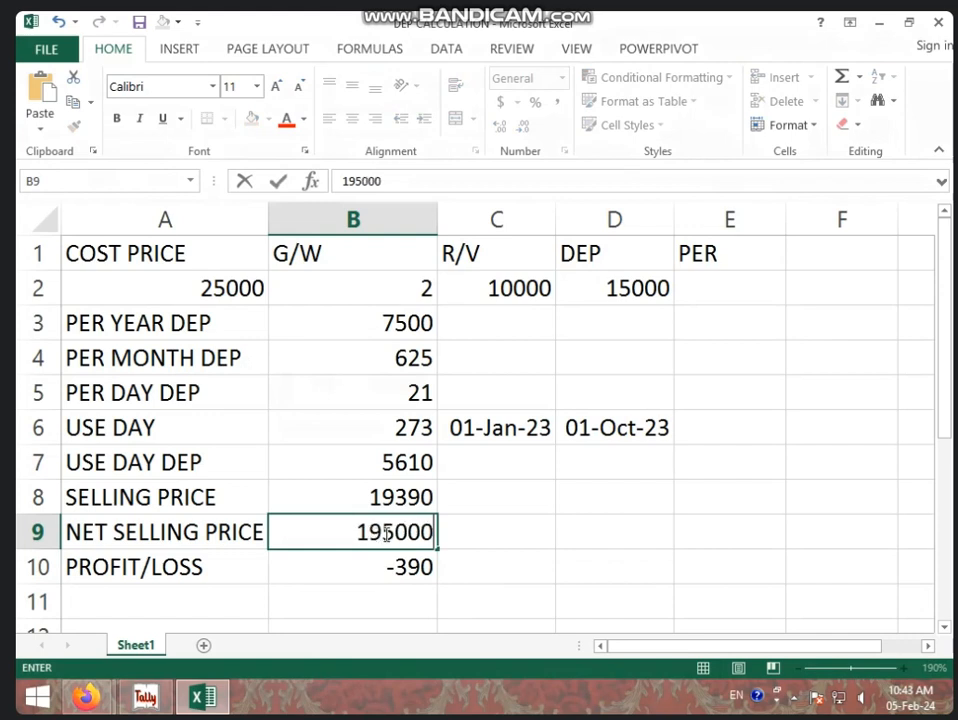
pyautogui.press('Return')
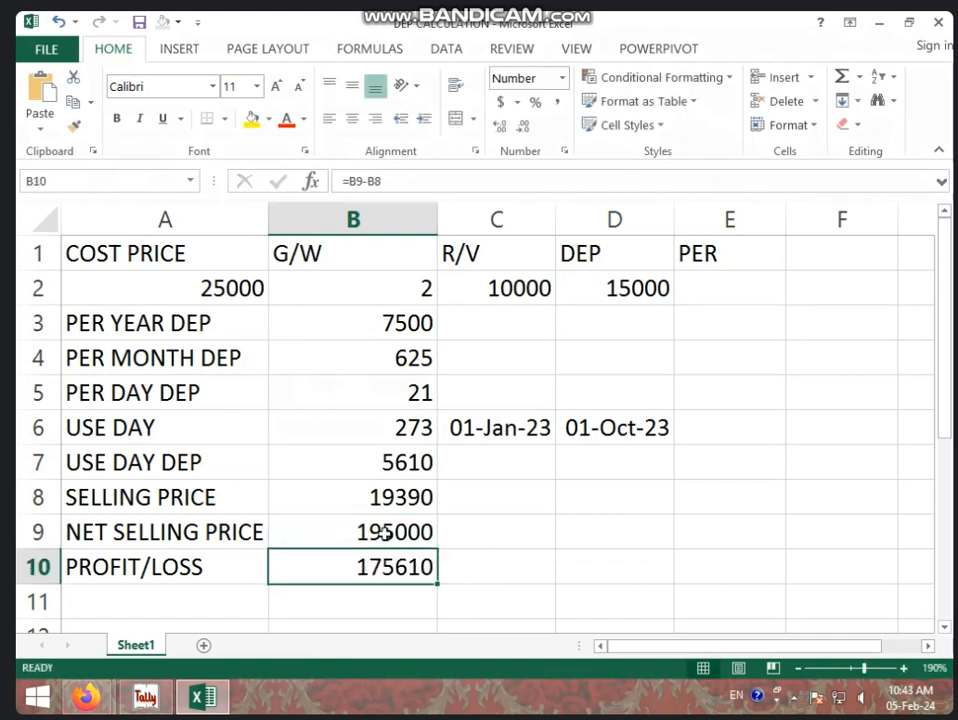
pyautogui.click(384, 534)
pyautogui.write('19500')
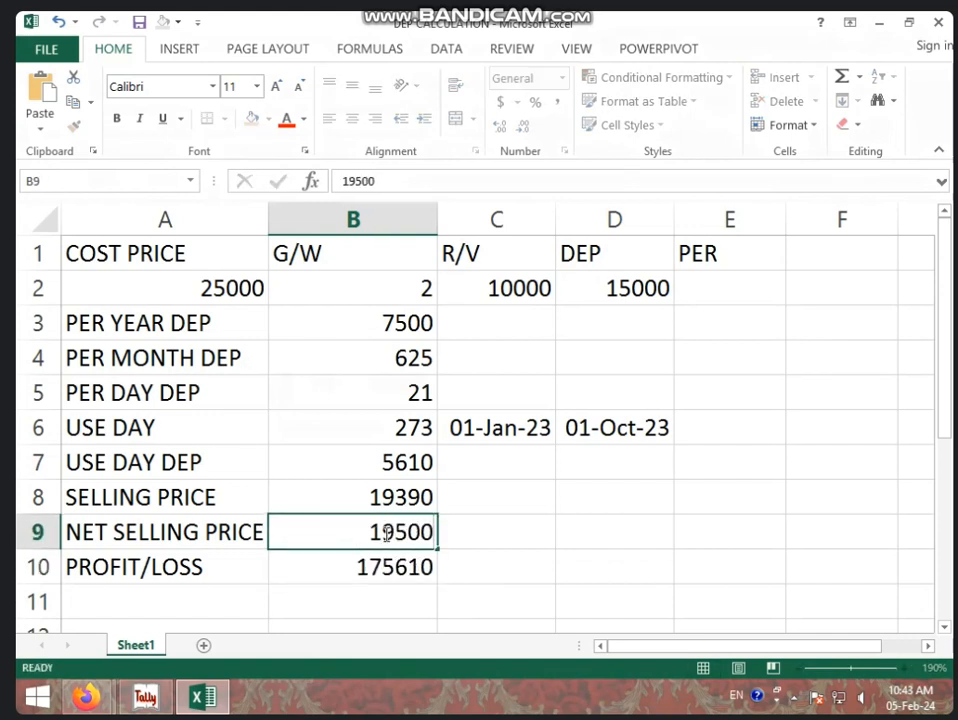
pyautogui.press('Return')
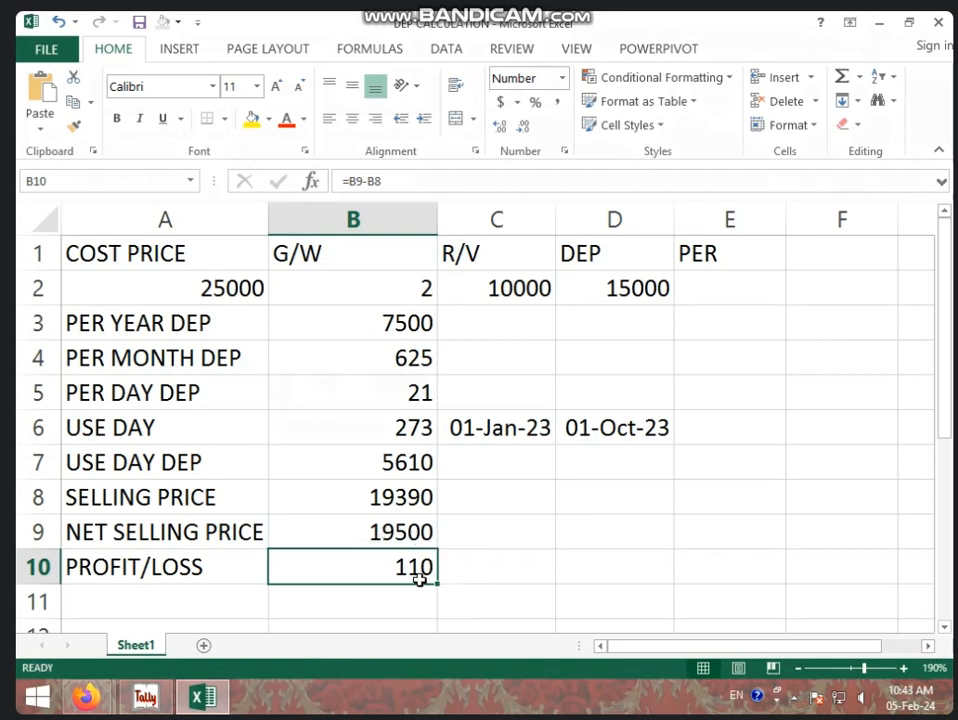
# Set the NET SELLING PRICE in B9 back to 19000.
pyautogui.click(396, 525)
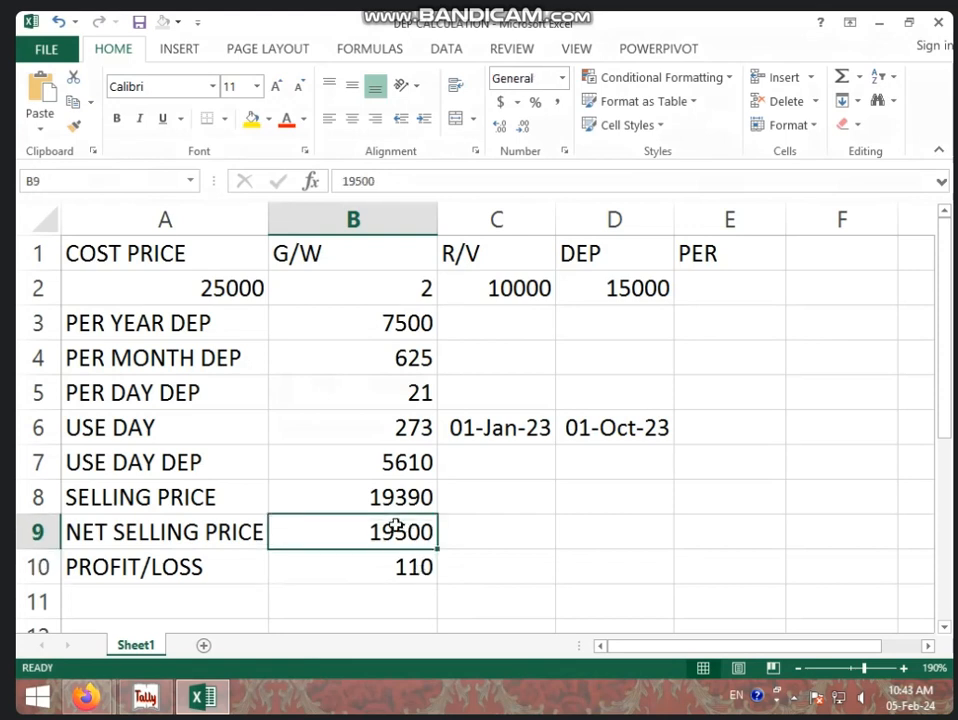
pyautogui.write('19000')
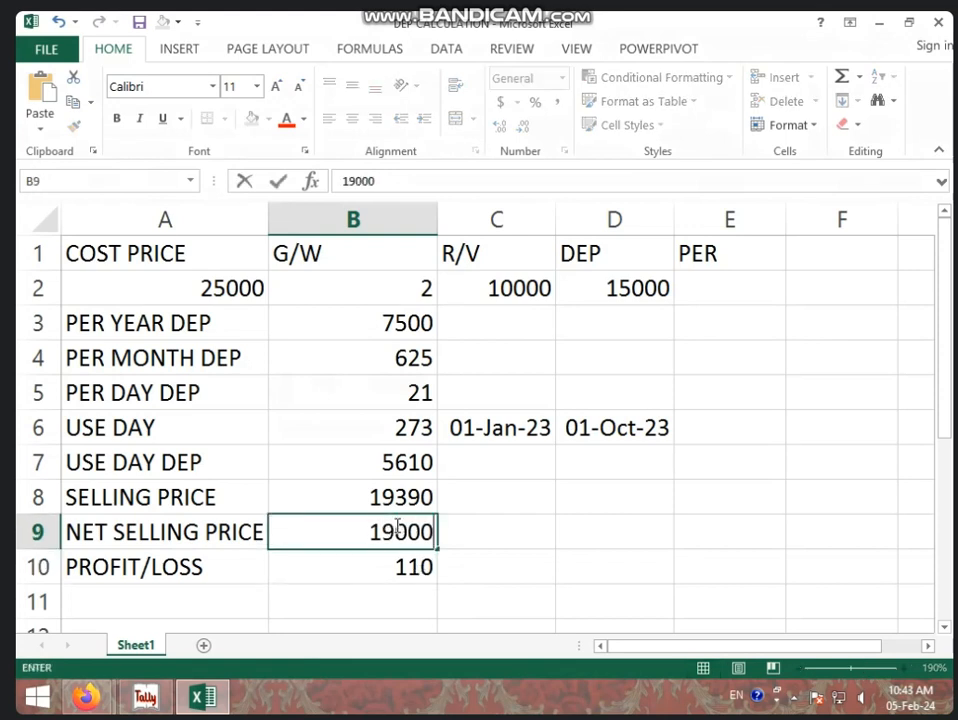
pyautogui.press('Return')
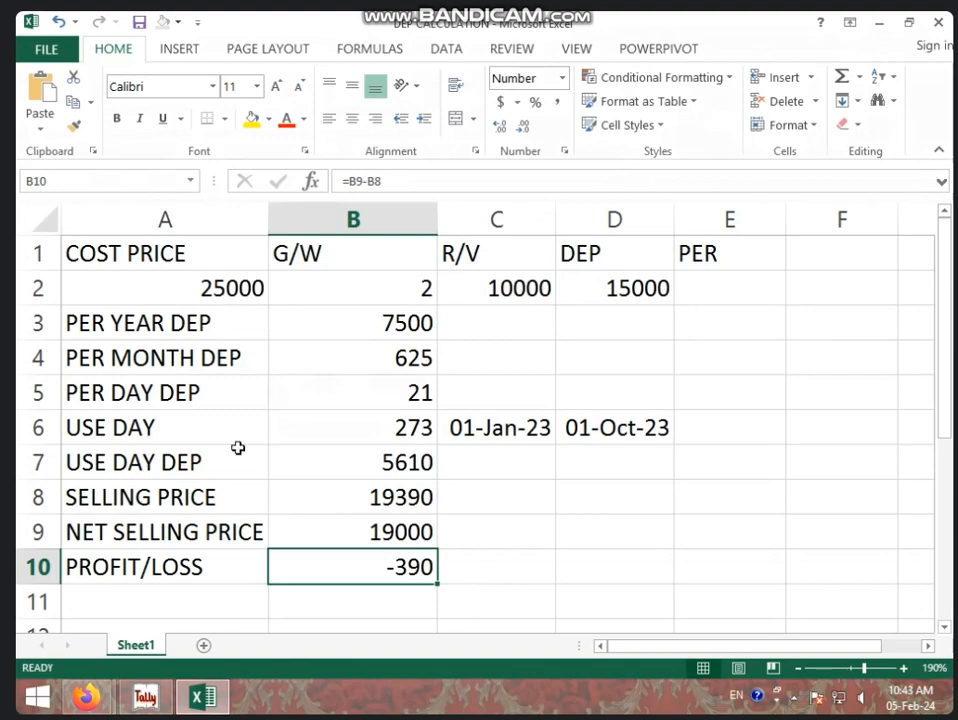
# Check the use-day depreciation and selling price, and switch to Tally to select DEP A/C as the journal voucher's debit ledger.
pyautogui.click(145, 697)
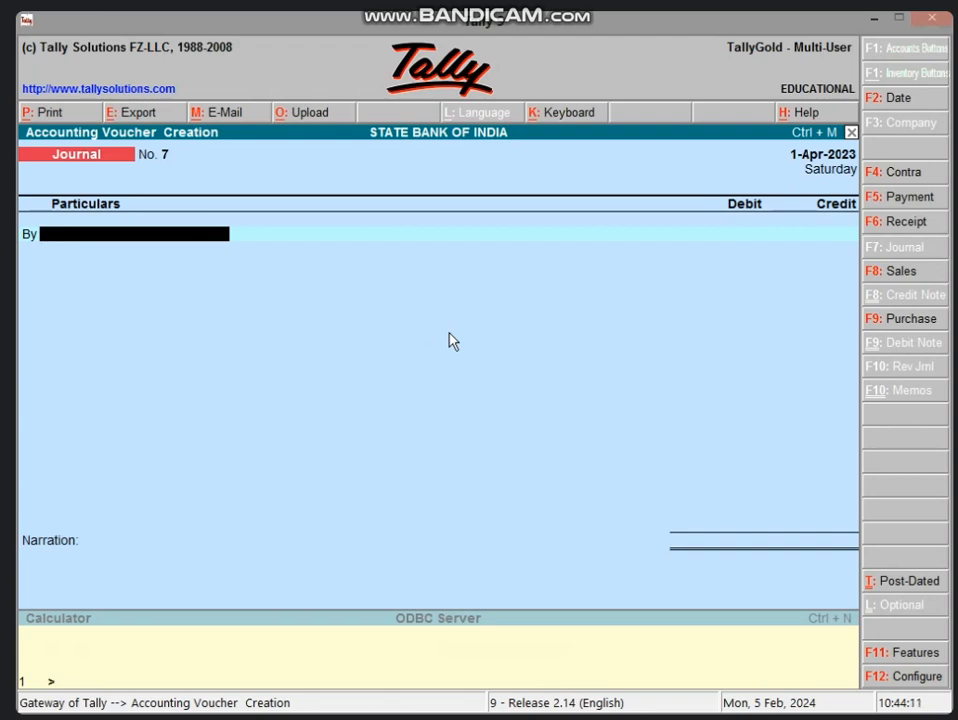
pyautogui.click(868, 18)
pyautogui.click(374, 469)
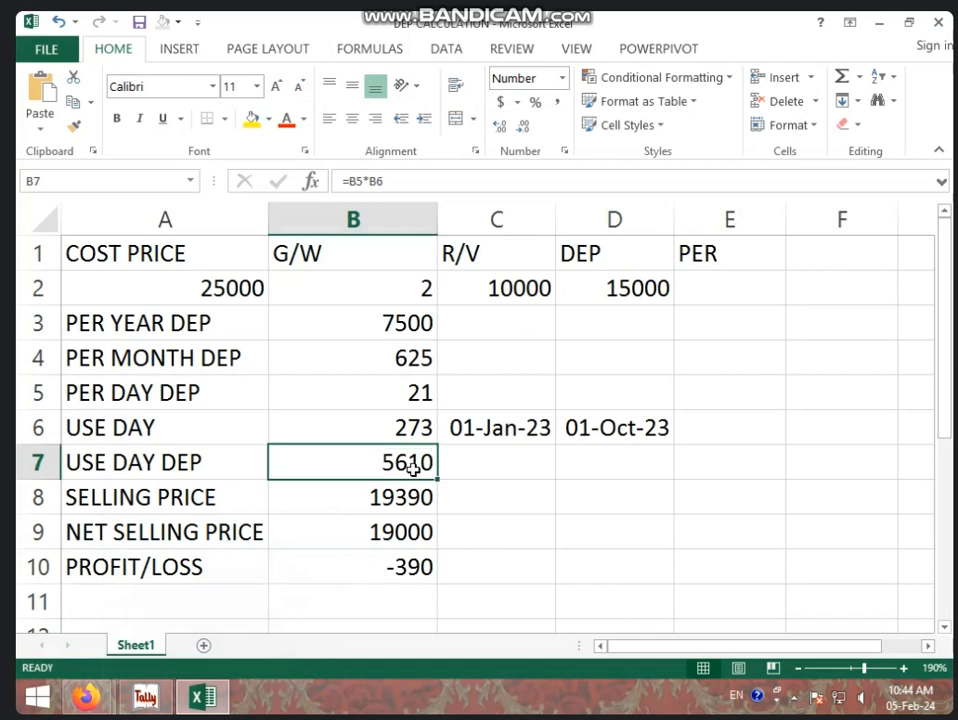
pyautogui.click(367, 497)
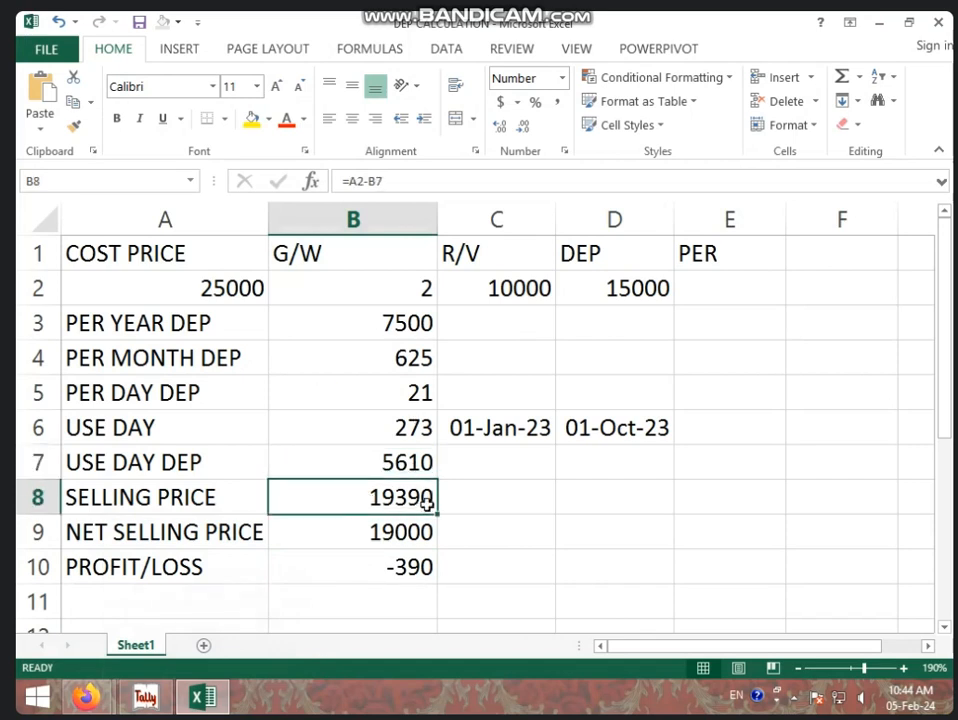
pyautogui.click(158, 697)
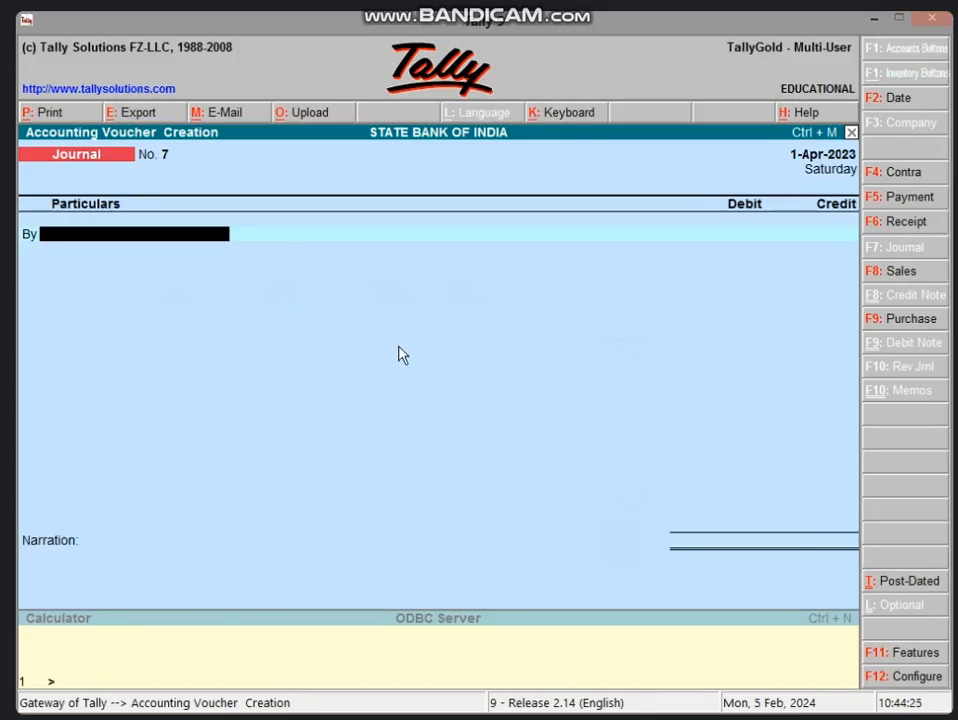
pyautogui.write('DE')
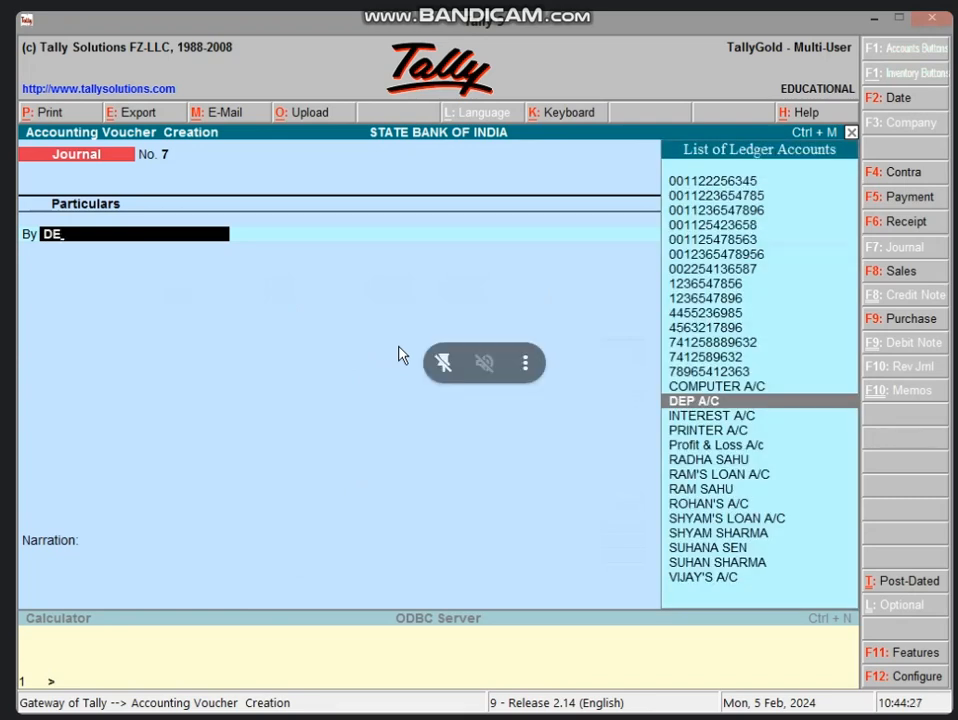
pyautogui.press('Return')
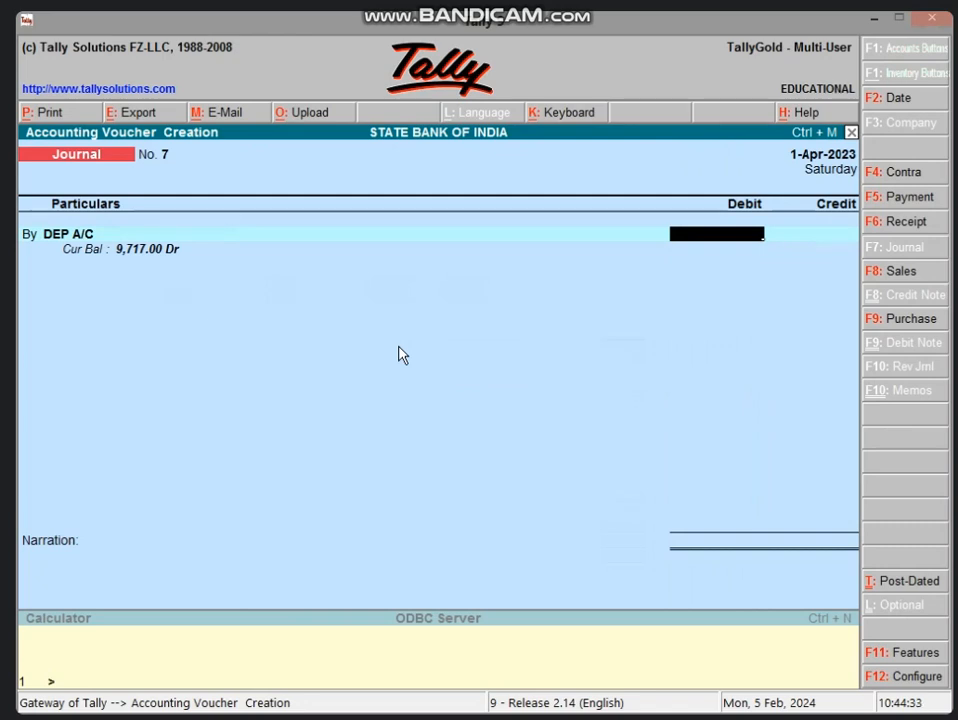
# Look up USE DAY DEP in Excel and enter 5610 as the debit amount for DEP A/C in Tally's journal voucher.
pyautogui.hotkey('alt', 'Tab')
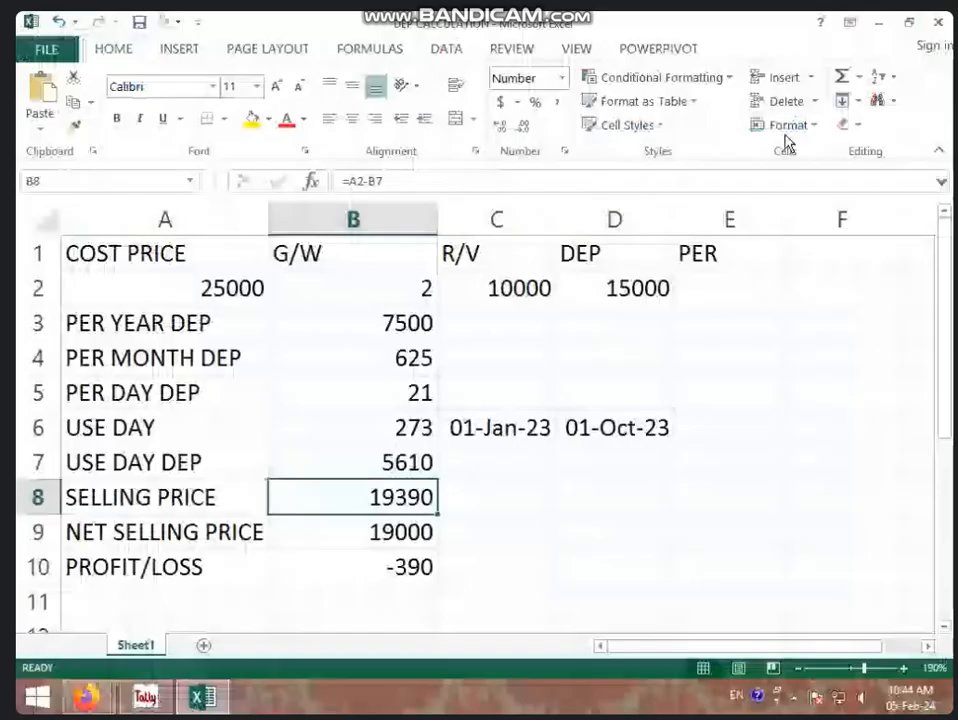
pyautogui.click(389, 468)
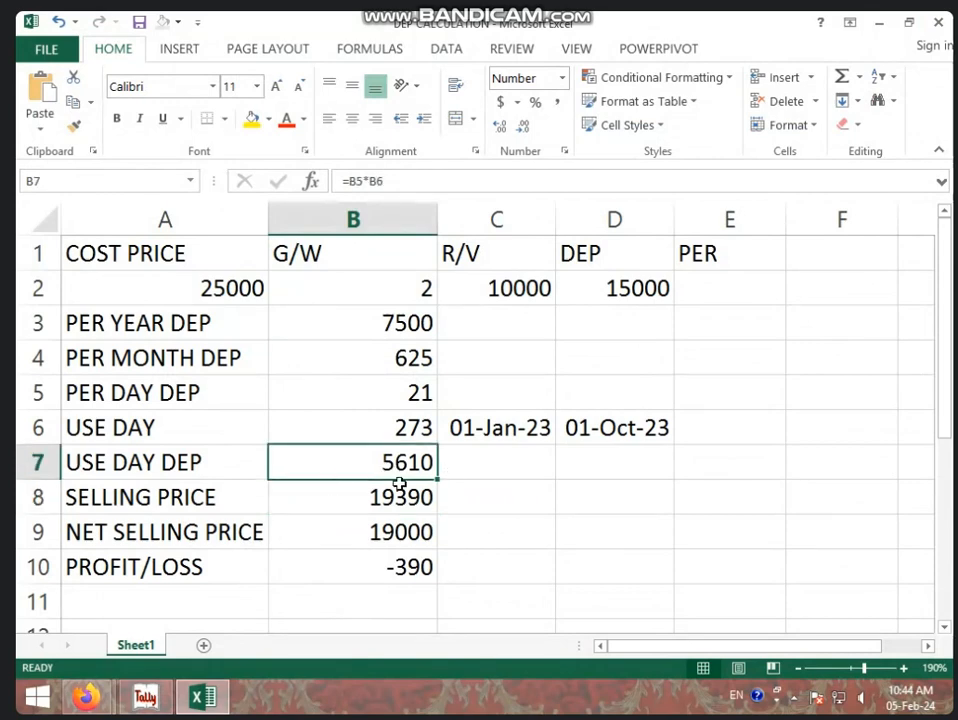
pyautogui.click(148, 698)
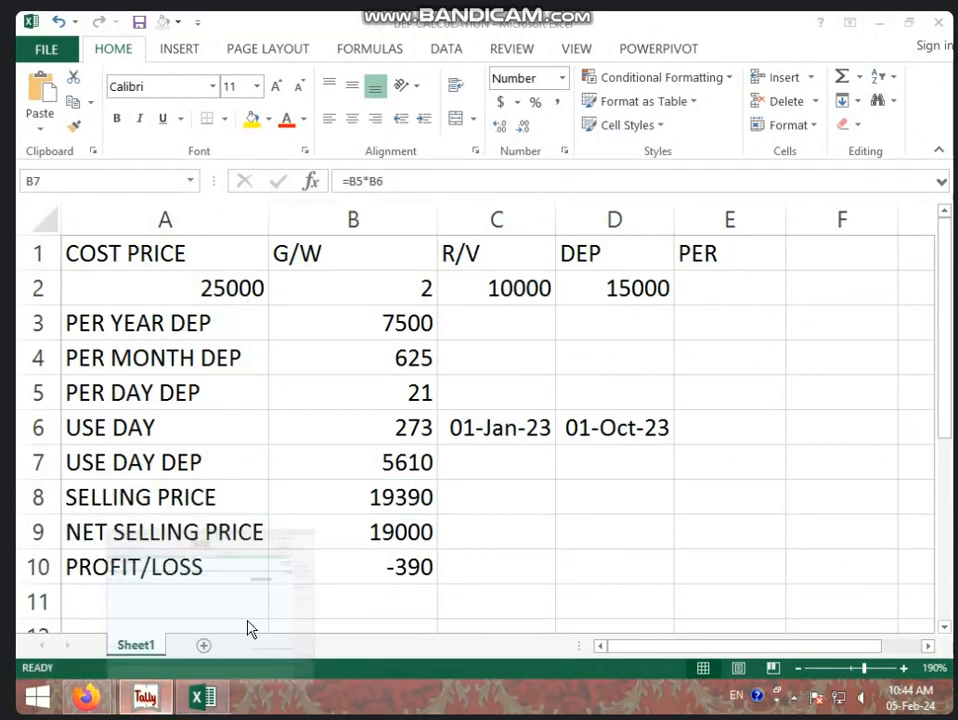
pyautogui.write('5610')
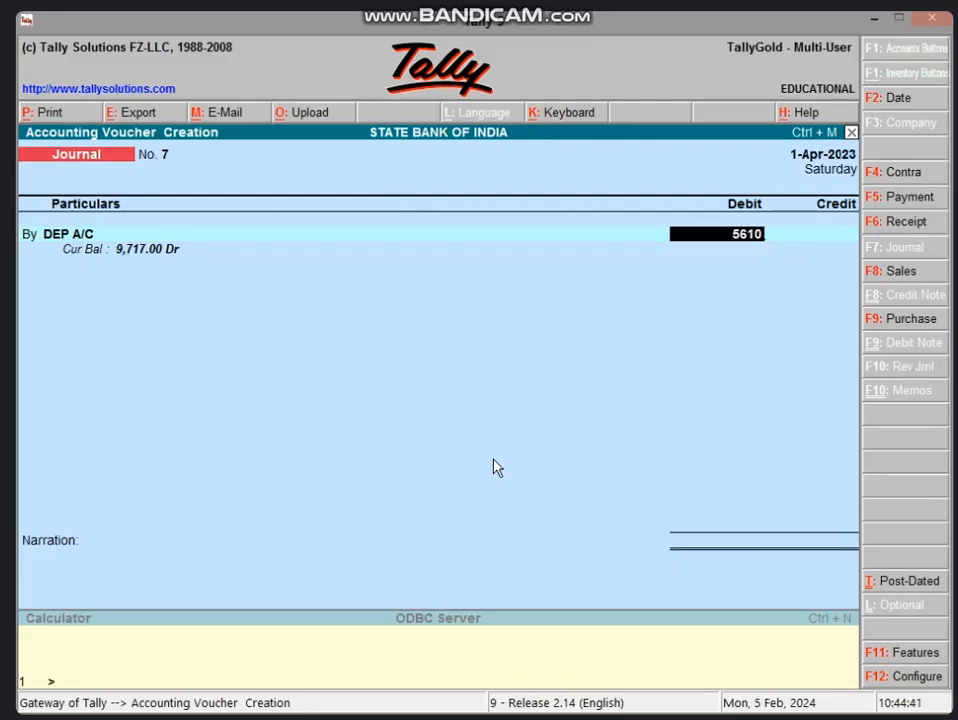
pyautogui.press('Return')
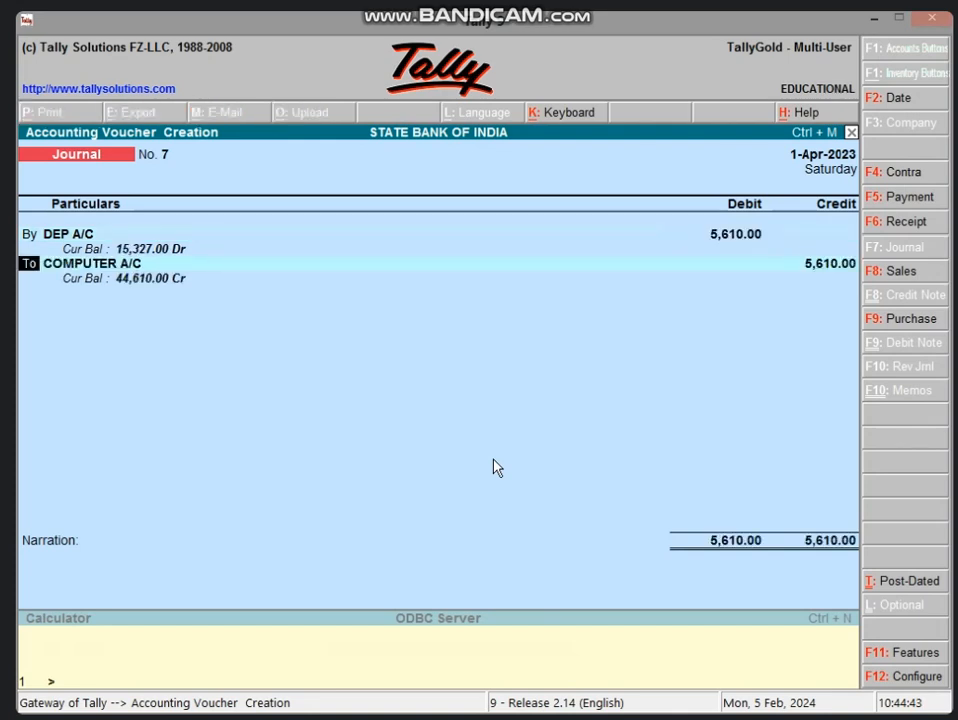
# Change the credit ledger of the journal voucher to PRINTER A/C with an amount of 5,610.00.
pyautogui.press('Return')
pyautogui.write('PR')
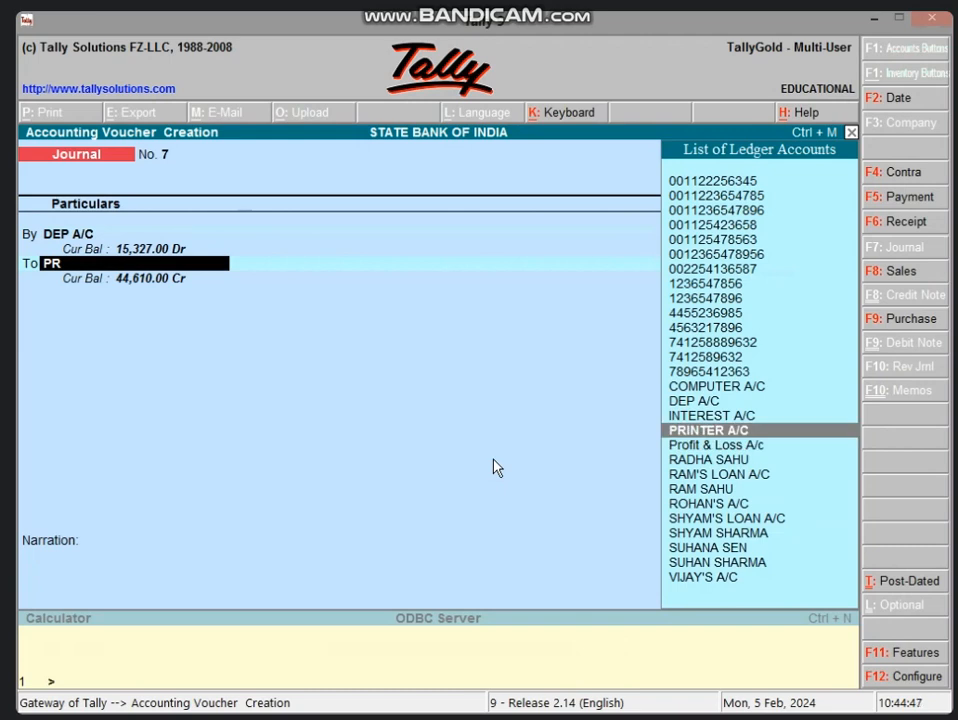
pyautogui.press('Return')
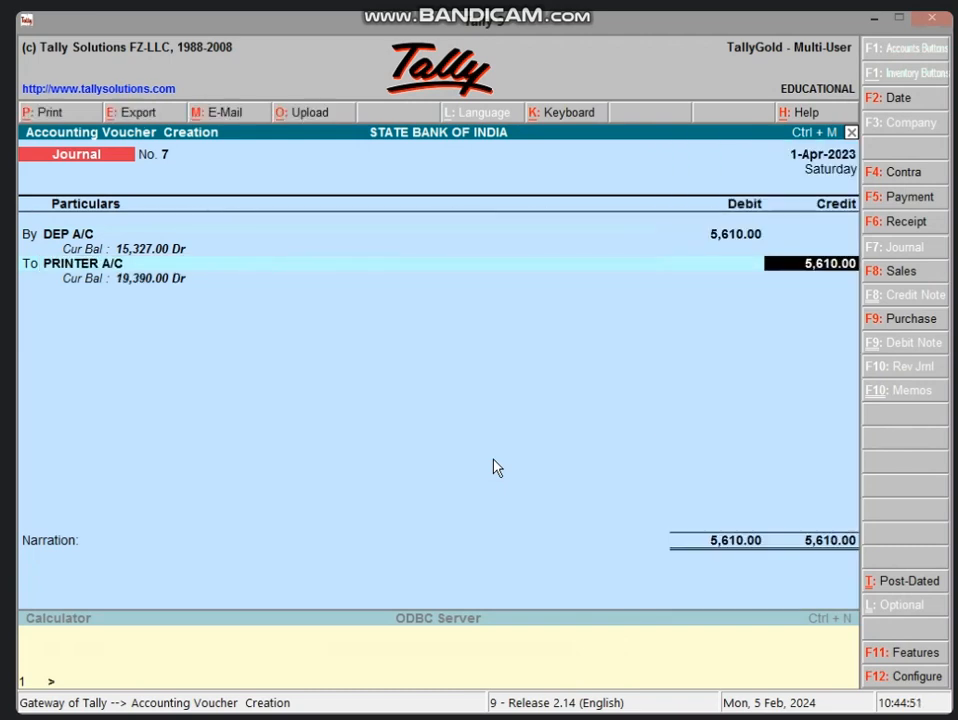
pyautogui.press('Return')
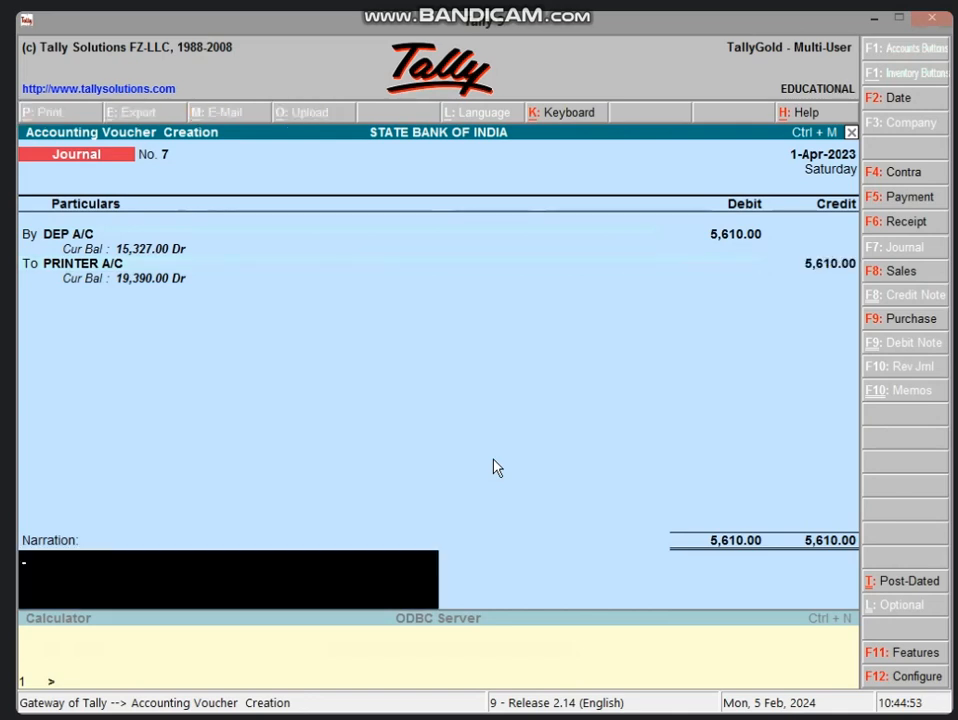
# Add the narration BEING DEP ON PRINTER and save the journal voucher.
pyautogui.write('BEING')
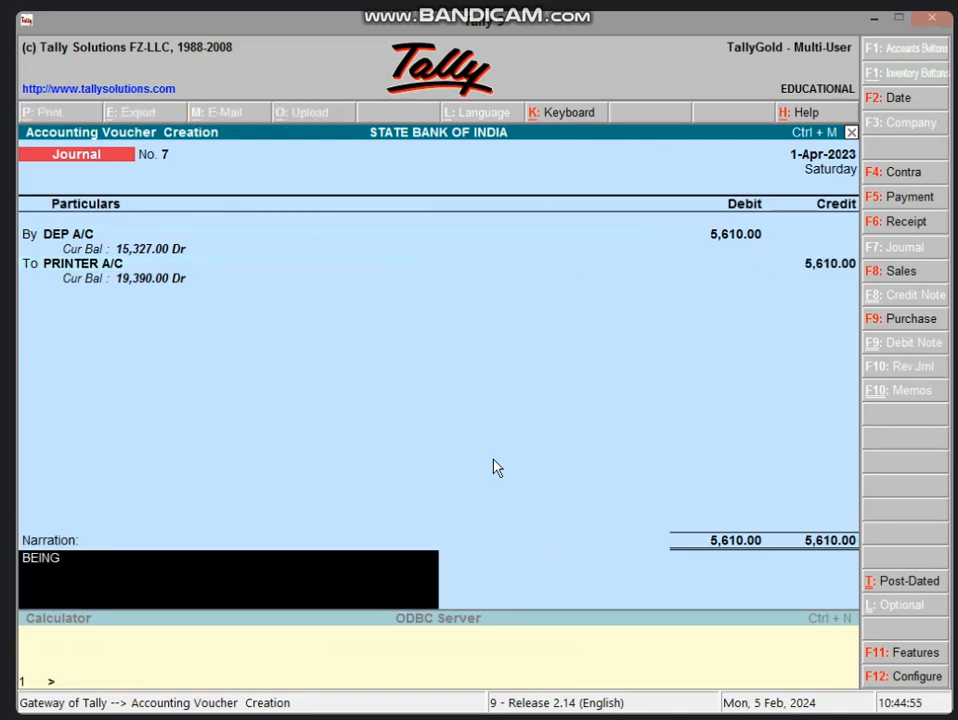
pyautogui.write(' DEP ON PRINTER')
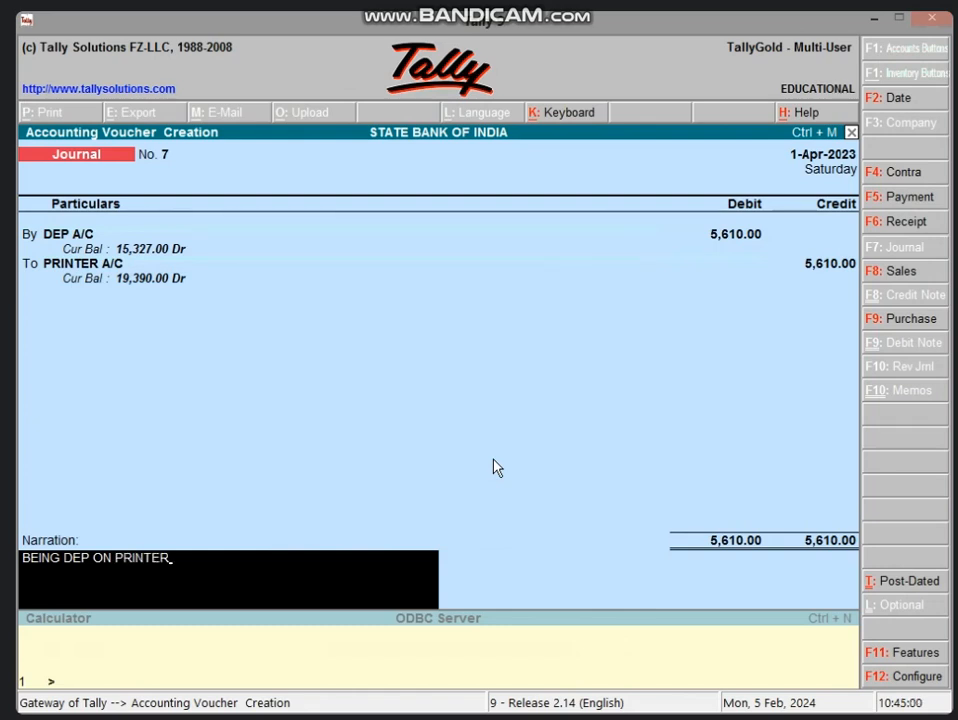
pyautogui.press('Return')
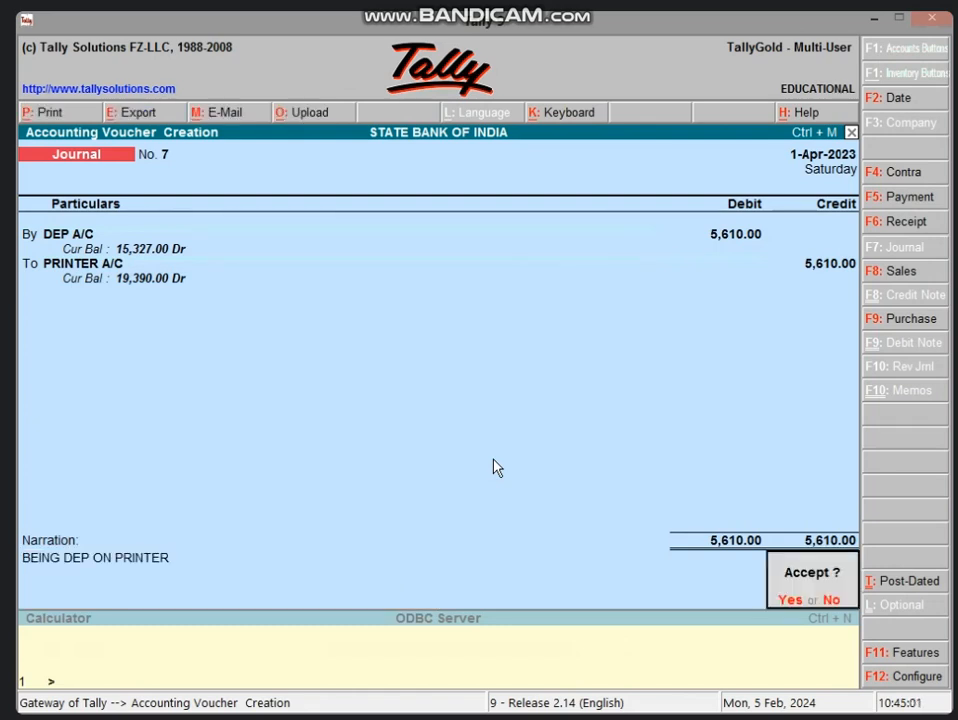
pyautogui.press('Return')
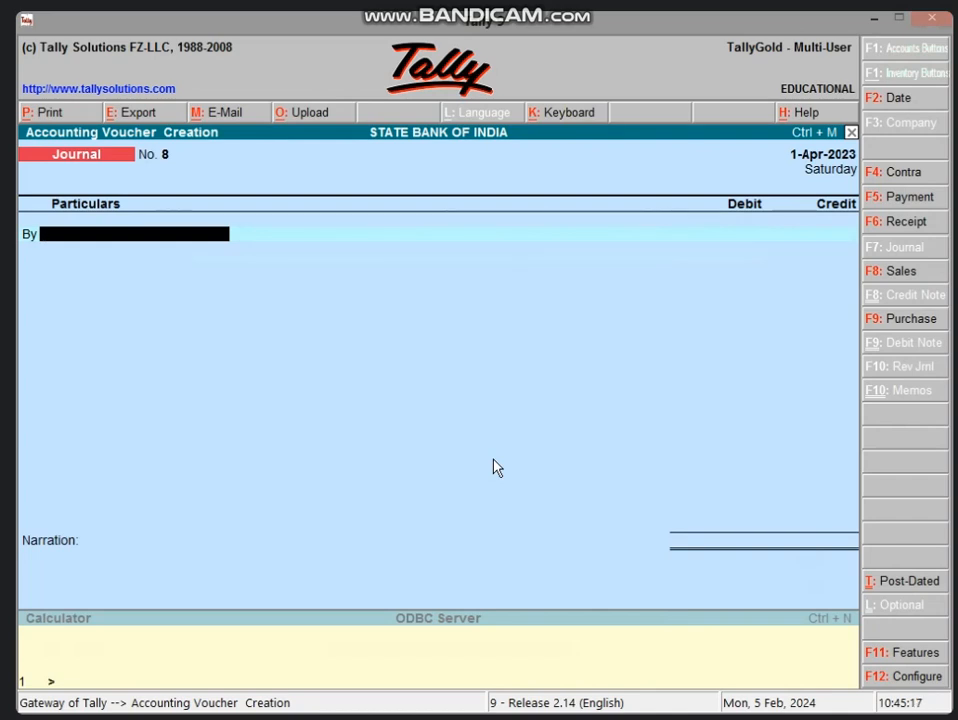
# Start a receipt voucher for the printer sale with PRINTER A/C as the credited ledger.
pyautogui.press('F6')
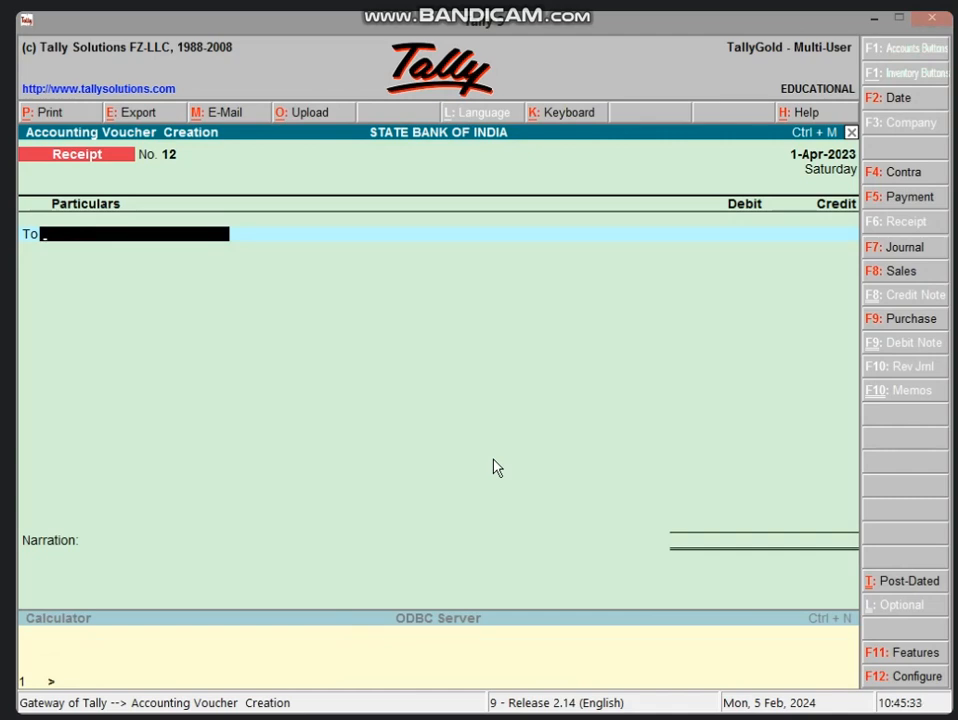
pyautogui.write('C')
pyautogui.press('BackSpace')
pyautogui.write('P')
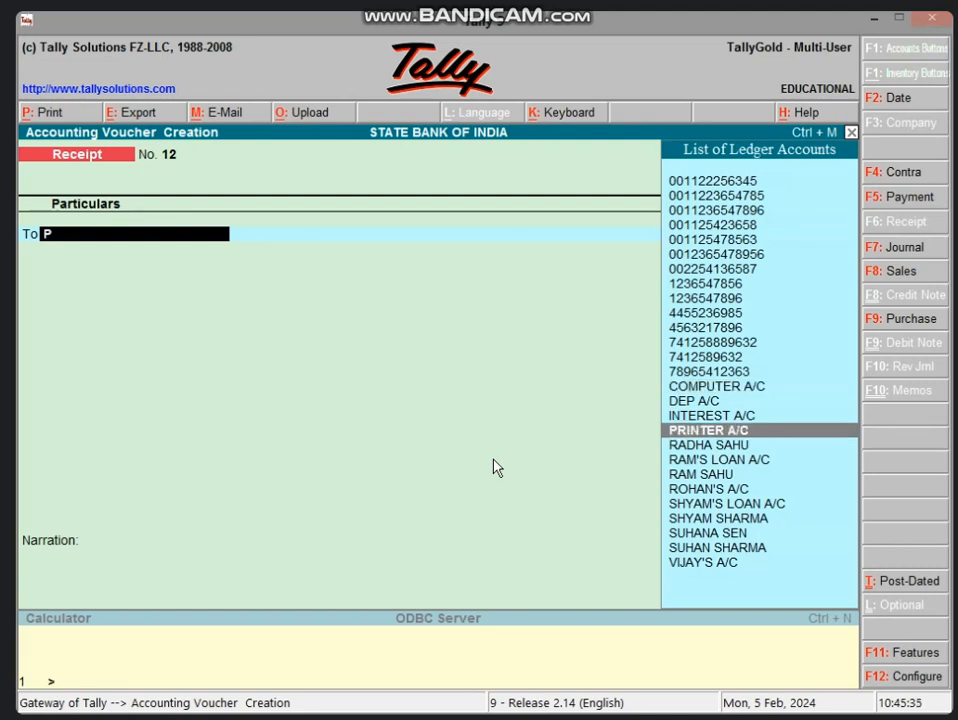
pyautogui.press('Return')
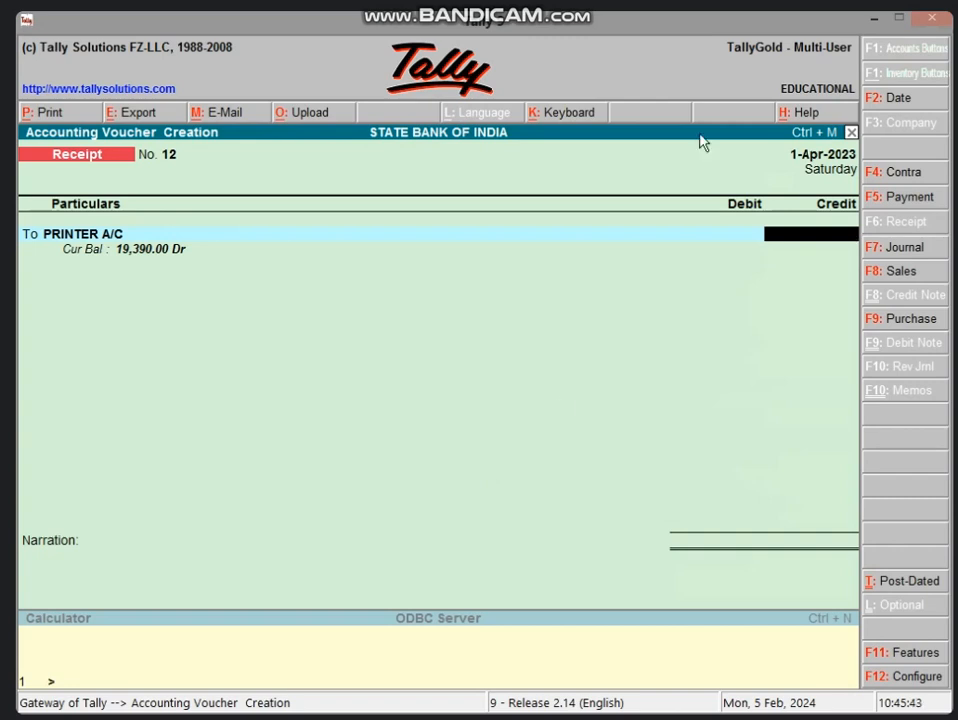
# Switch to Excel and look up the NET SELLING PRICE in B9 for the receipt amount.
pyautogui.click(872, 17)
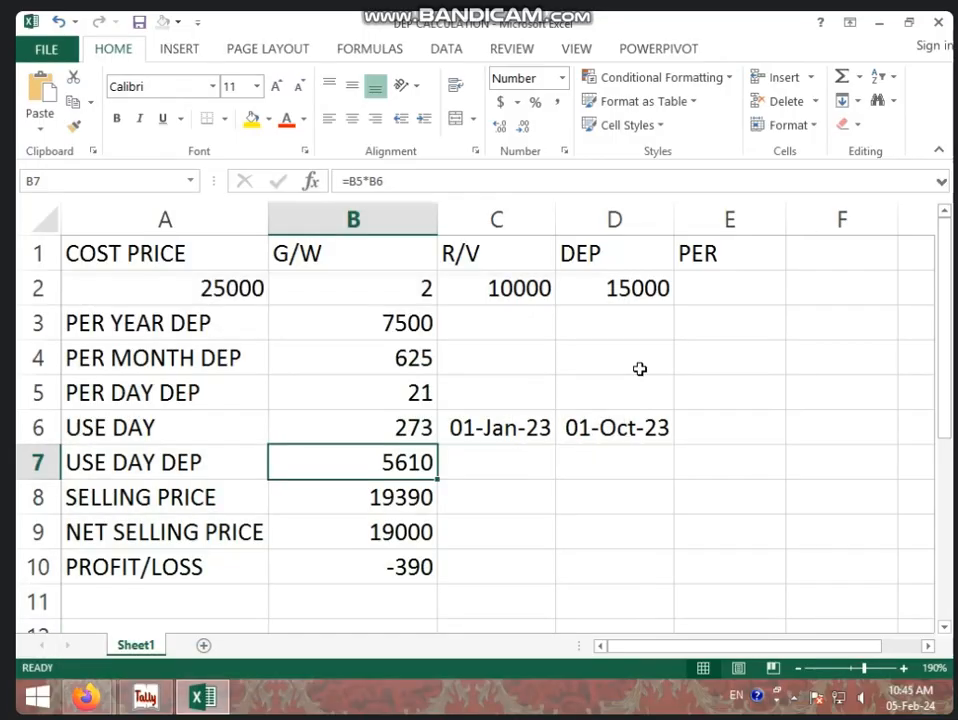
pyautogui.click(402, 527)
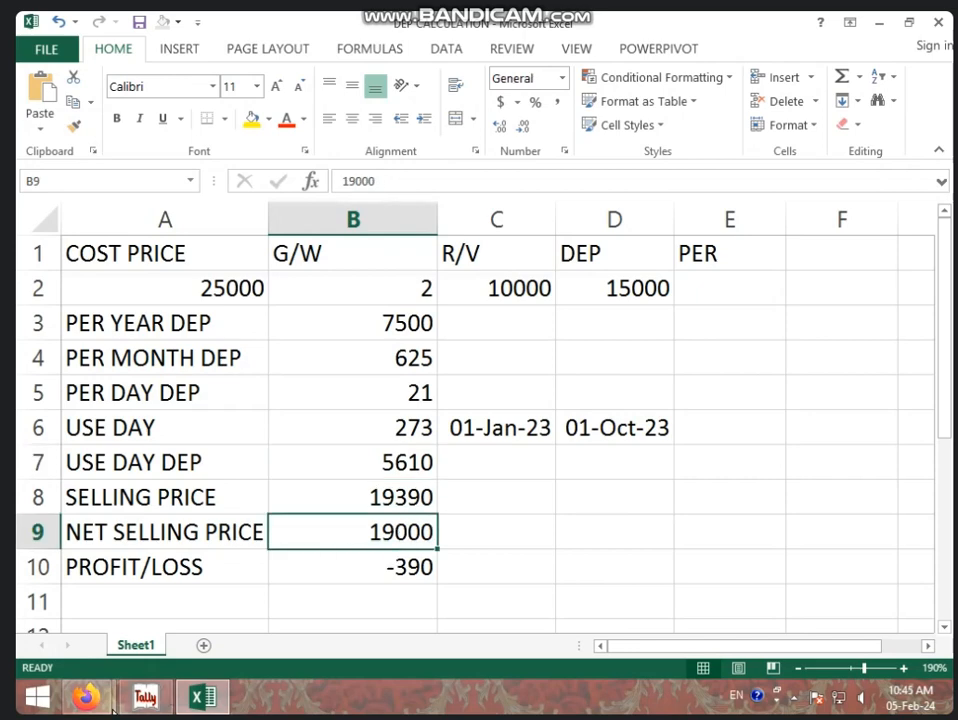